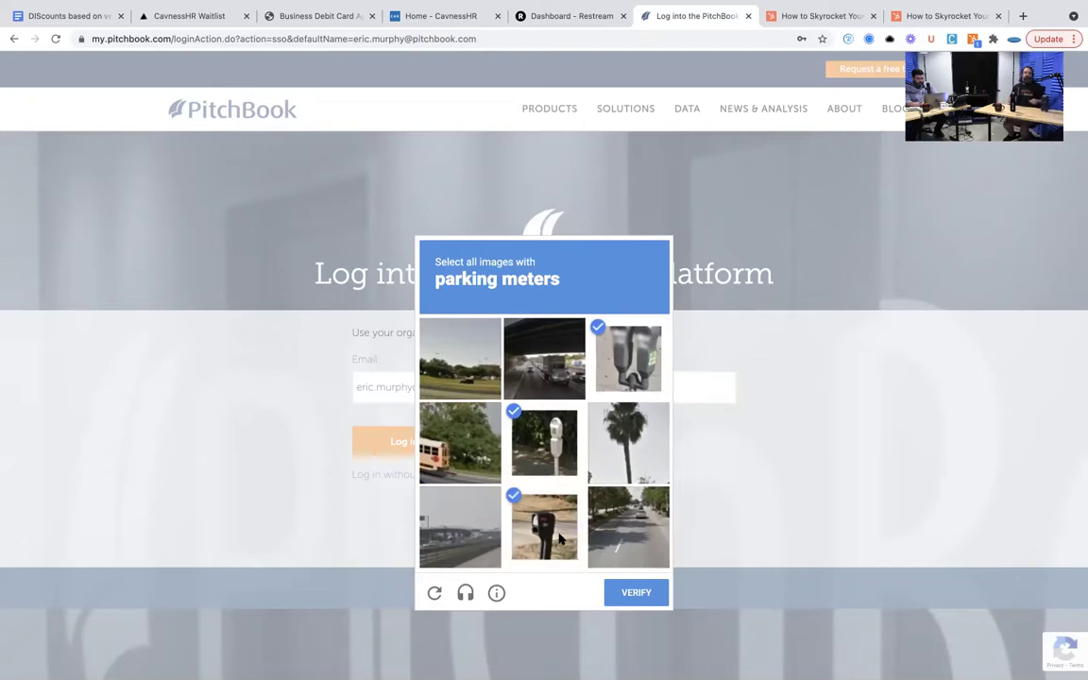
# - Sign in with the account e-mail and password, then dismiss the browser's save-password prompt
pyautogui.click(623, 593)
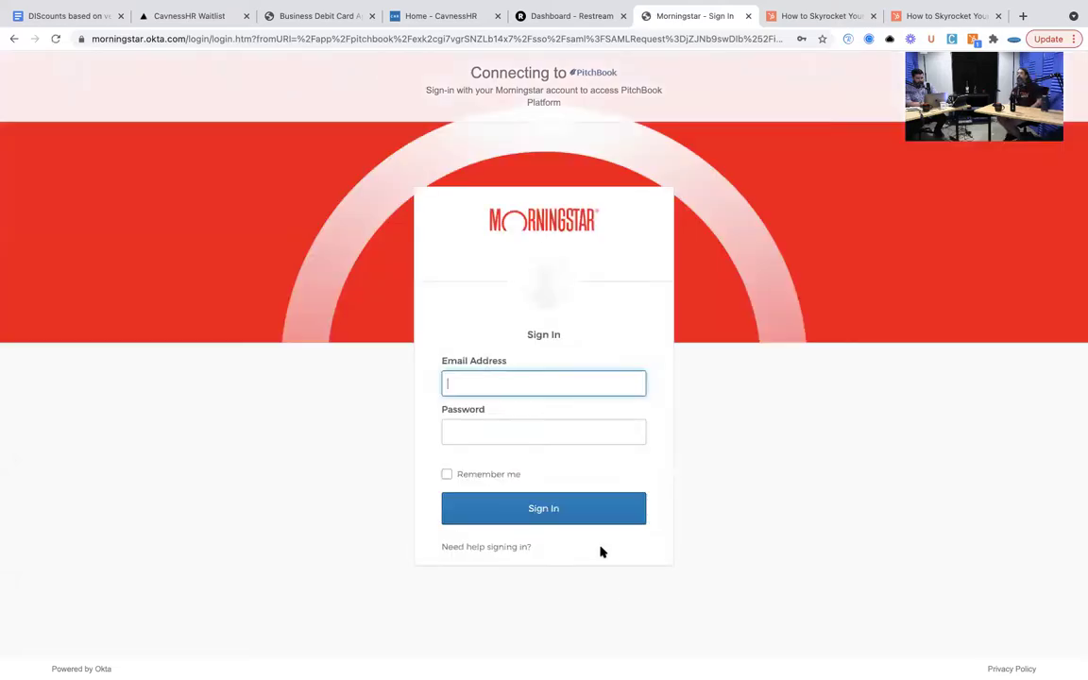
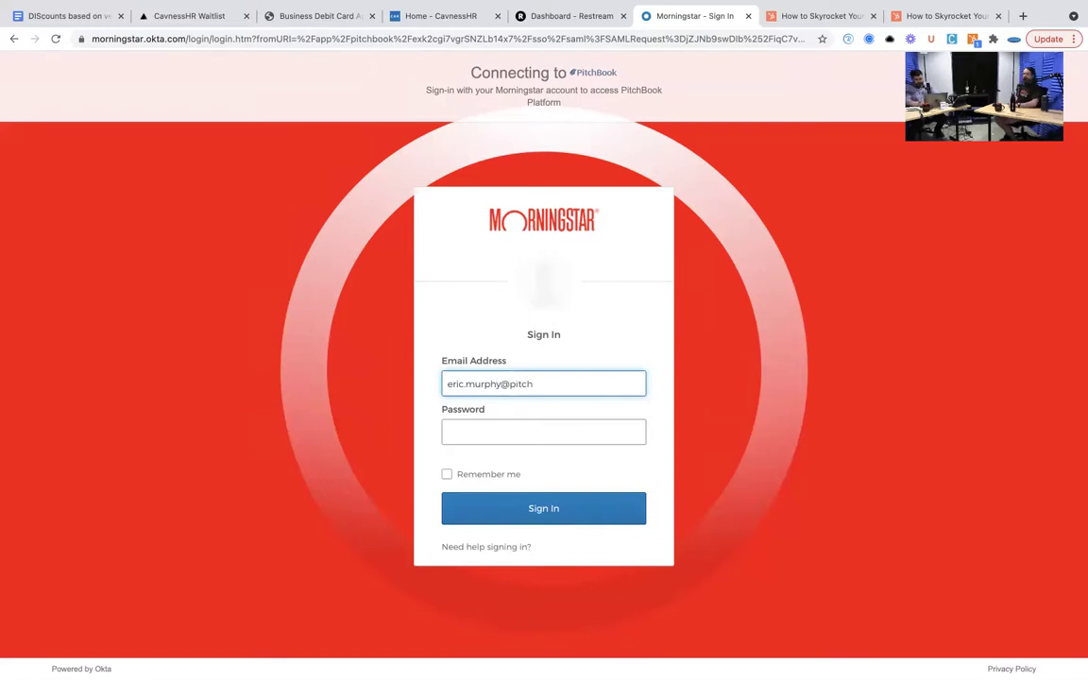
pyautogui.click(508, 428)
pyautogui.write('•••••••')
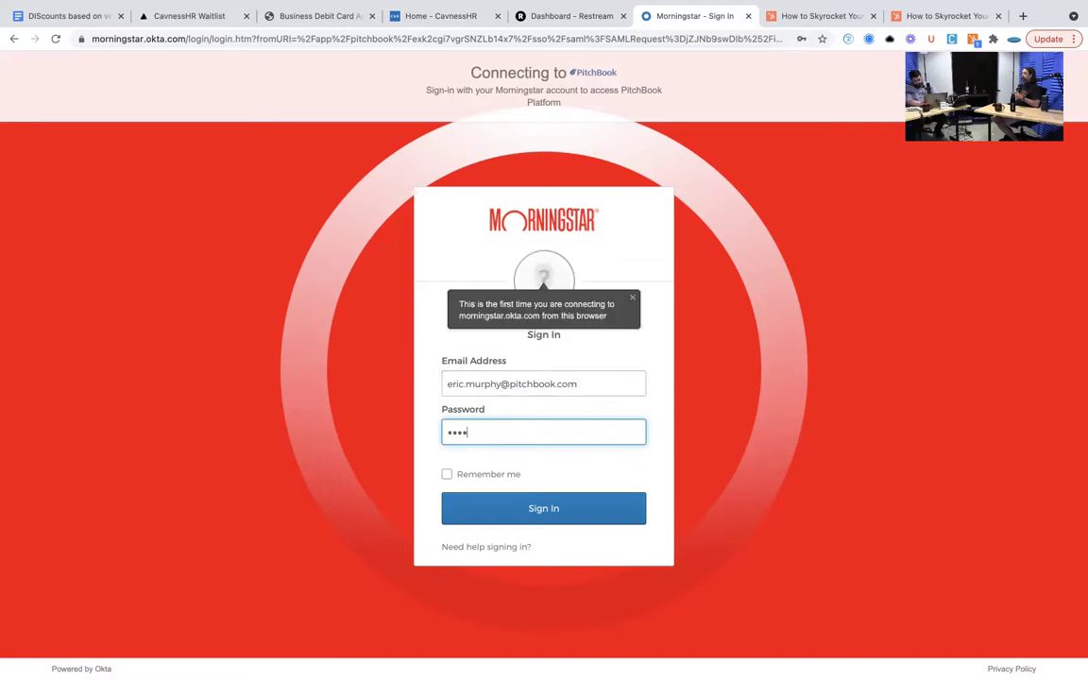
pyautogui.write('•••••••••••')
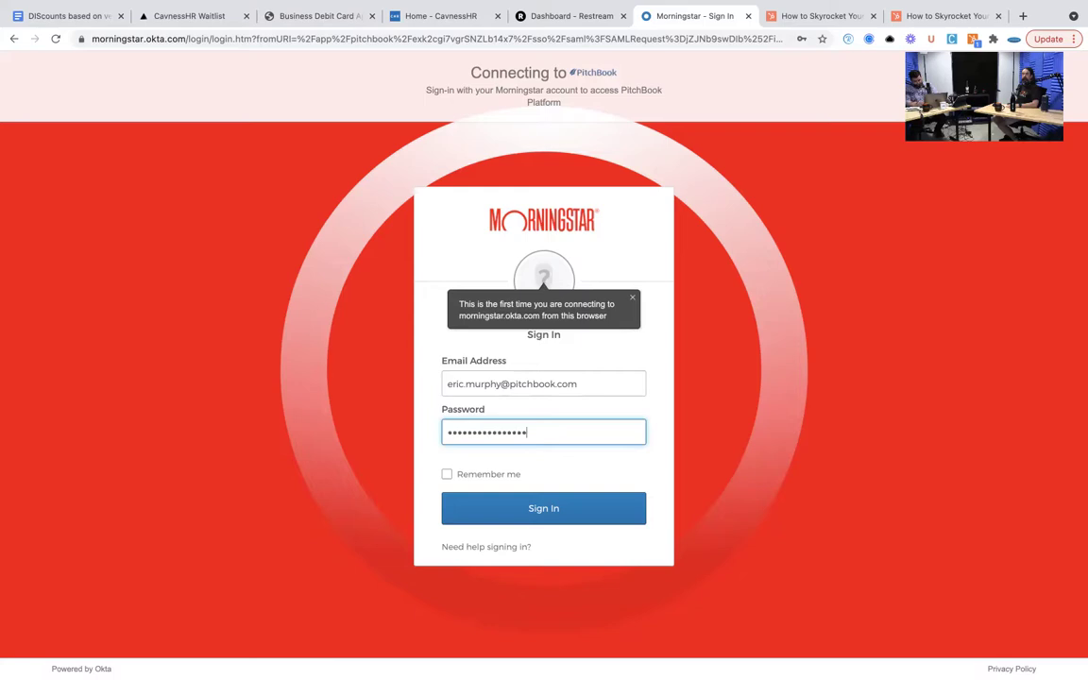
pyautogui.press('Return')
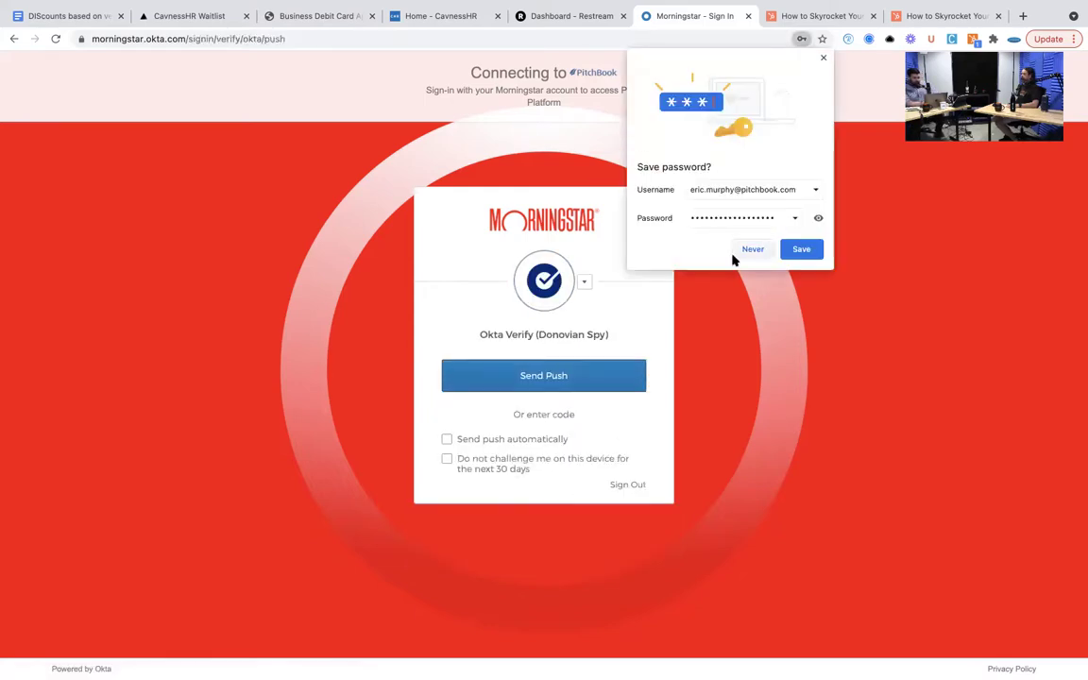
pyautogui.click(823, 59)
# - Send the Okta Verify push, approve it, and scroll the loaded dashboard
pyautogui.click(594, 378)
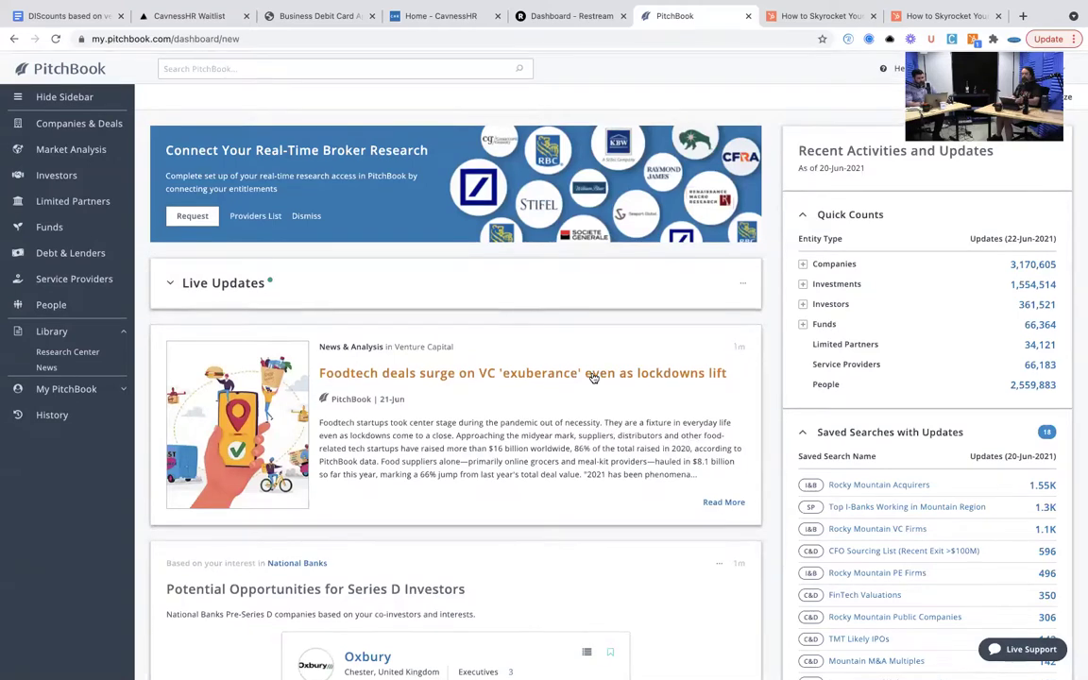
pyautogui.scroll(-3, 593, 377)
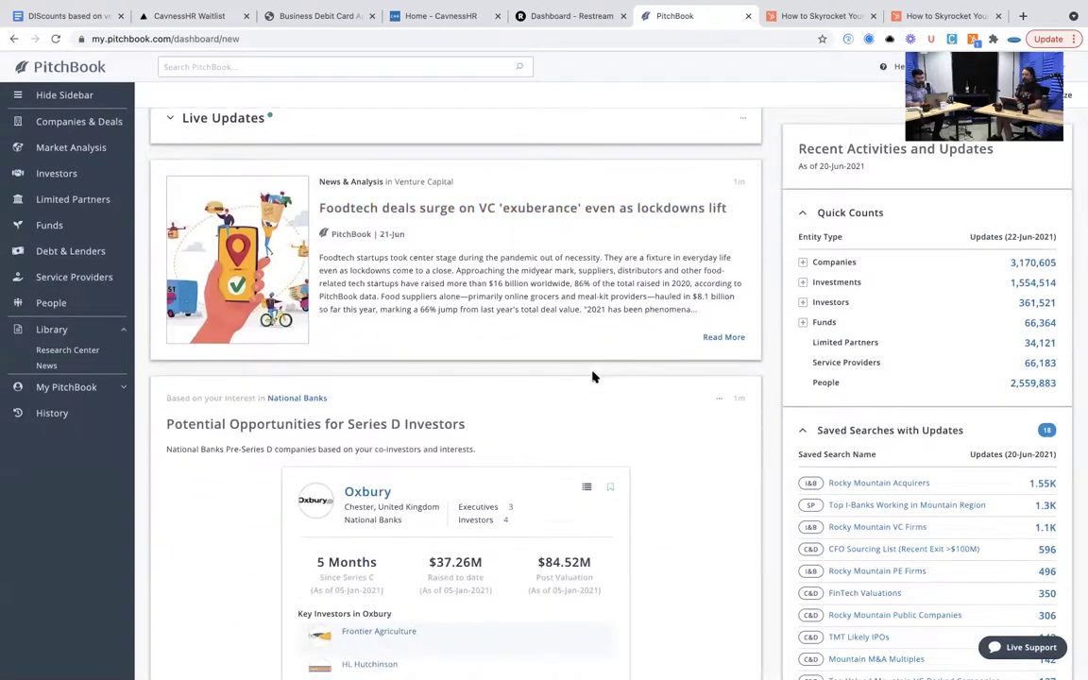
pyautogui.scroll(-1, 594, 377)
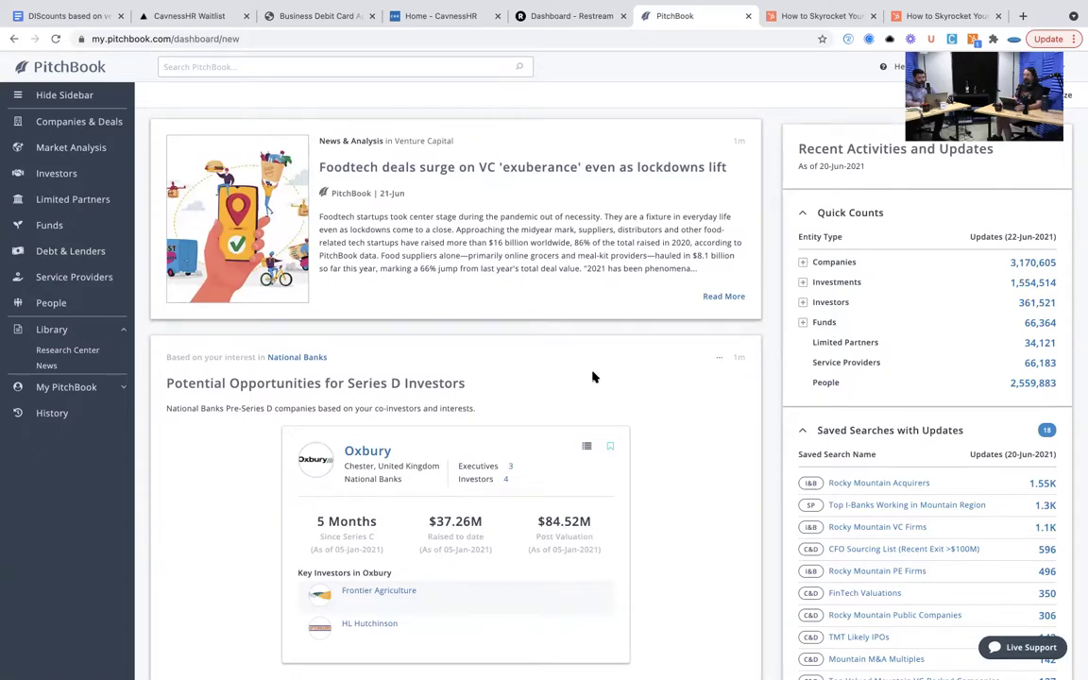
pyautogui.scroll(5, 593, 377)
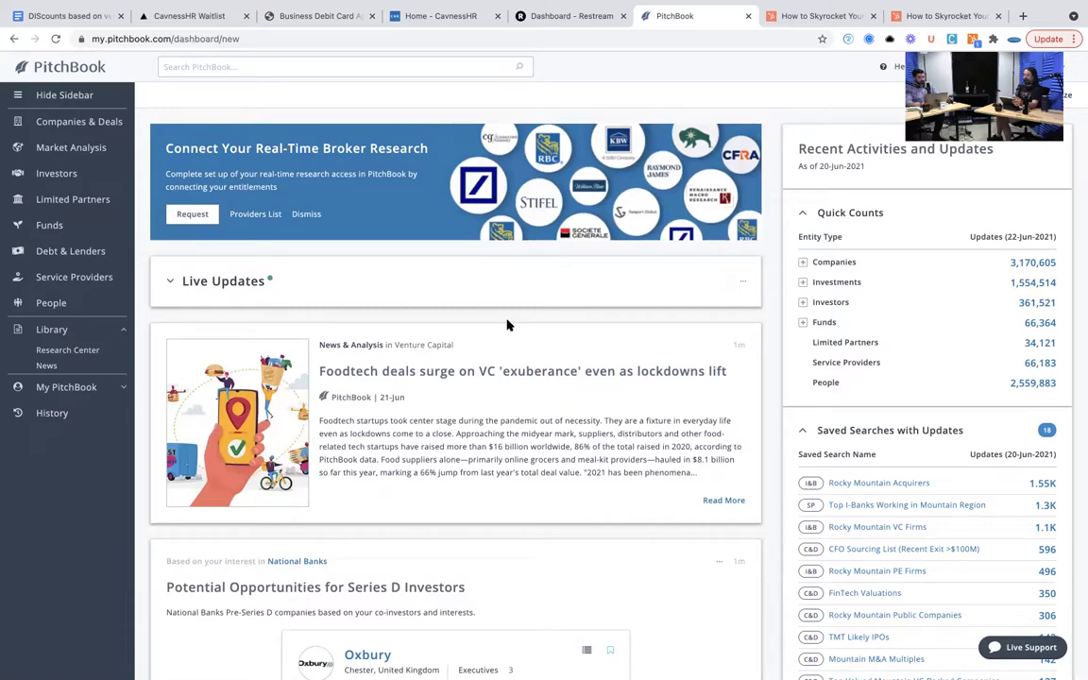
pyautogui.click(90, 121)
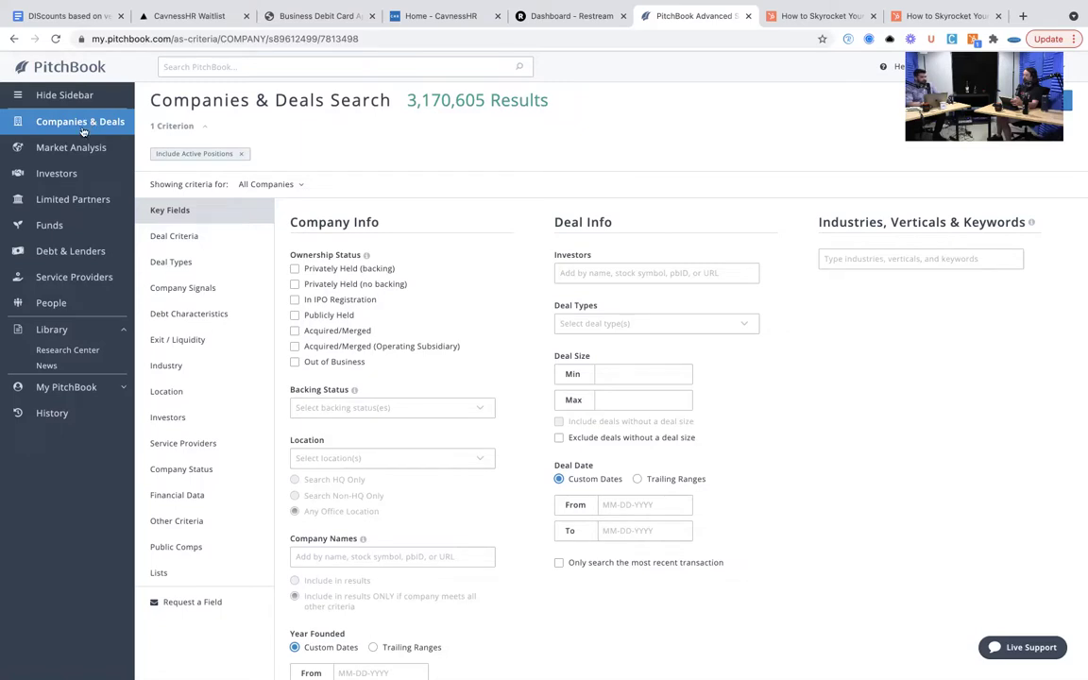
# - Switch to the Investors & Buyers search and bring up the Deal Industry criteria
pyautogui.click(69, 176)
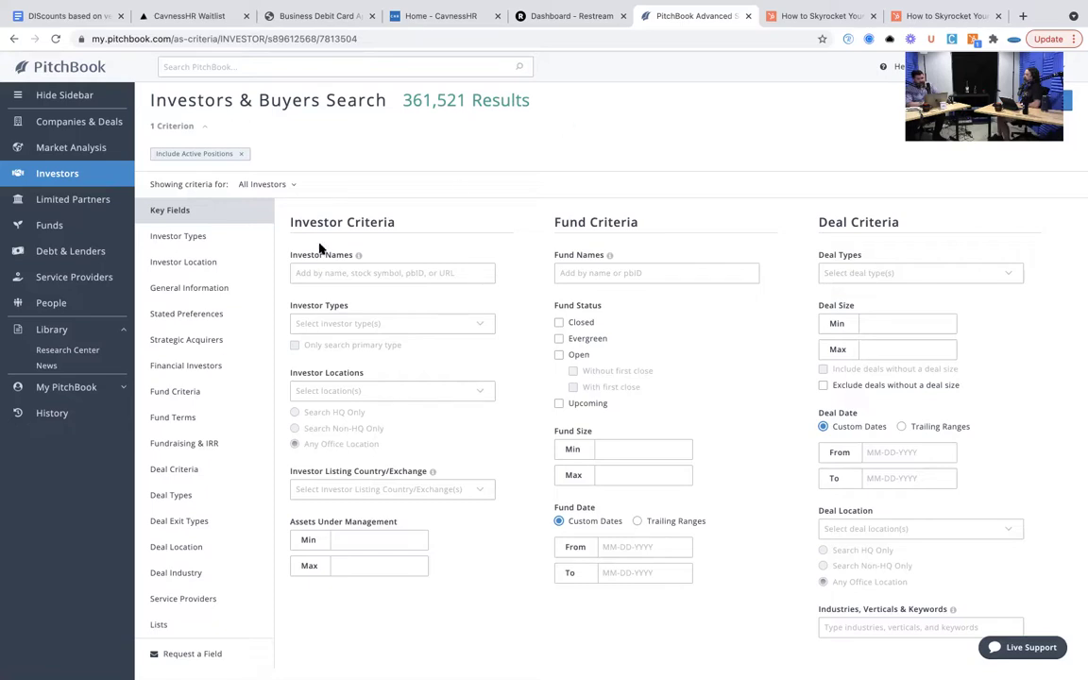
pyautogui.click(197, 572)
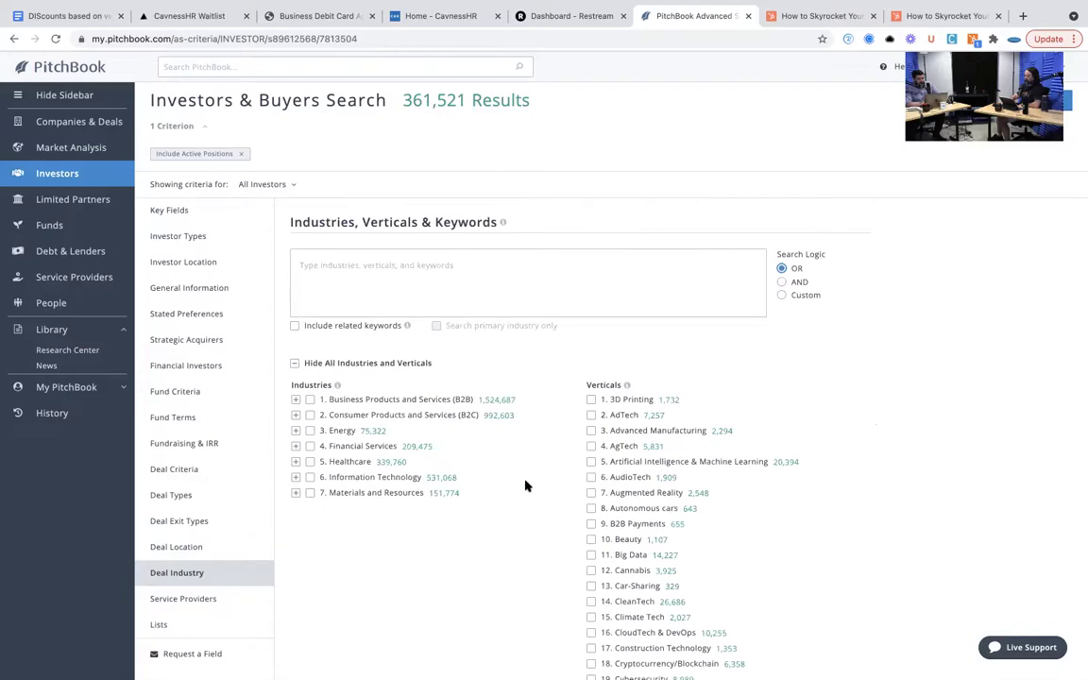
# - Add the 22. EdTech vertical and the Educational Software industry as deal industry criteria
pyautogui.scroll(-3, 525, 486)
pyautogui.scroll(-1, 525, 485)
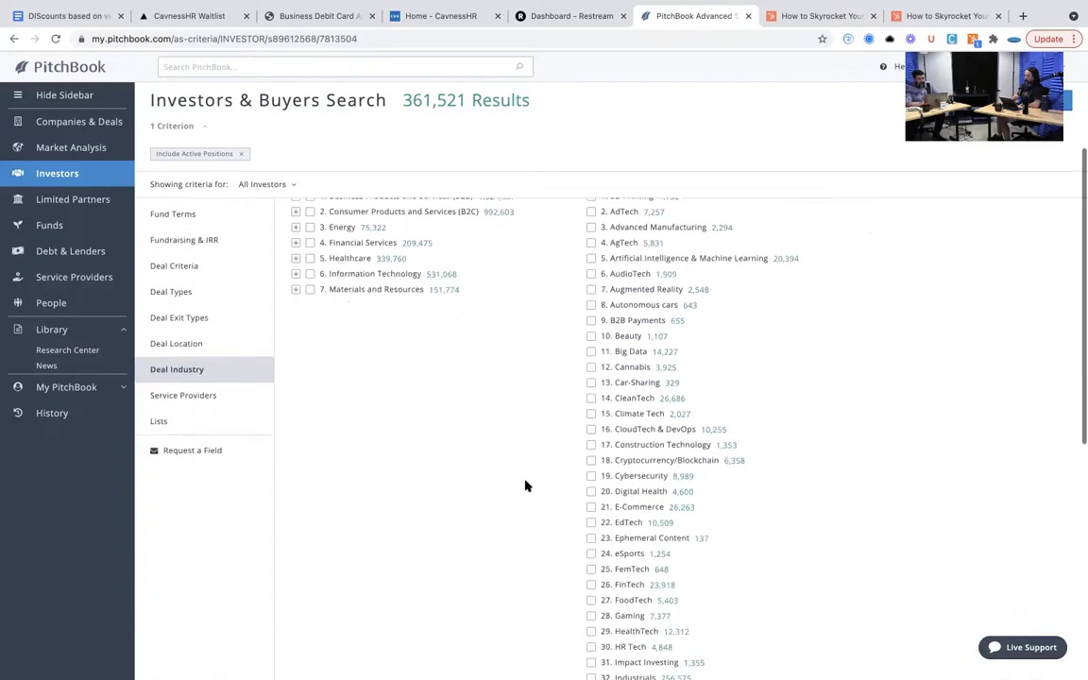
pyautogui.click(606, 521)
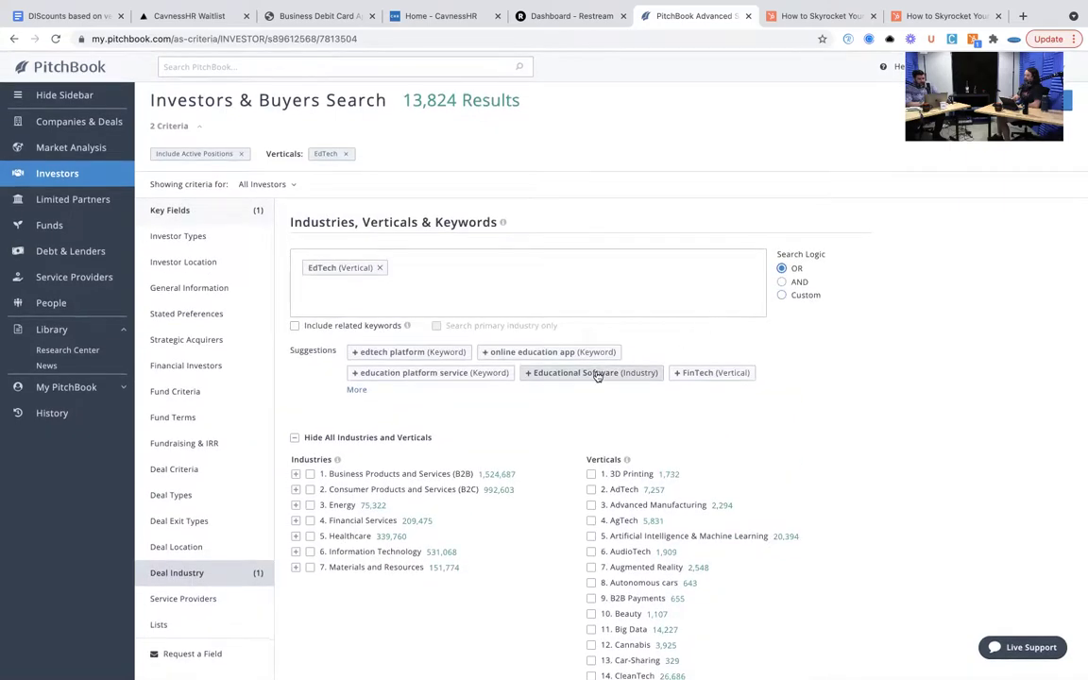
pyautogui.click(357, 391)
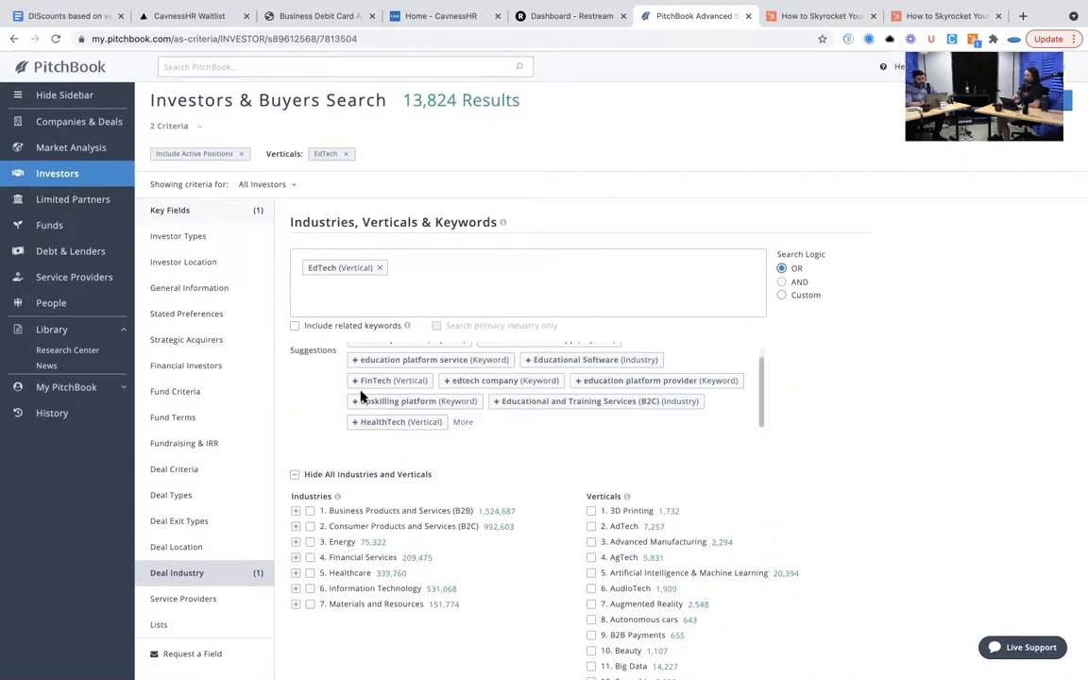
pyautogui.click(579, 361)
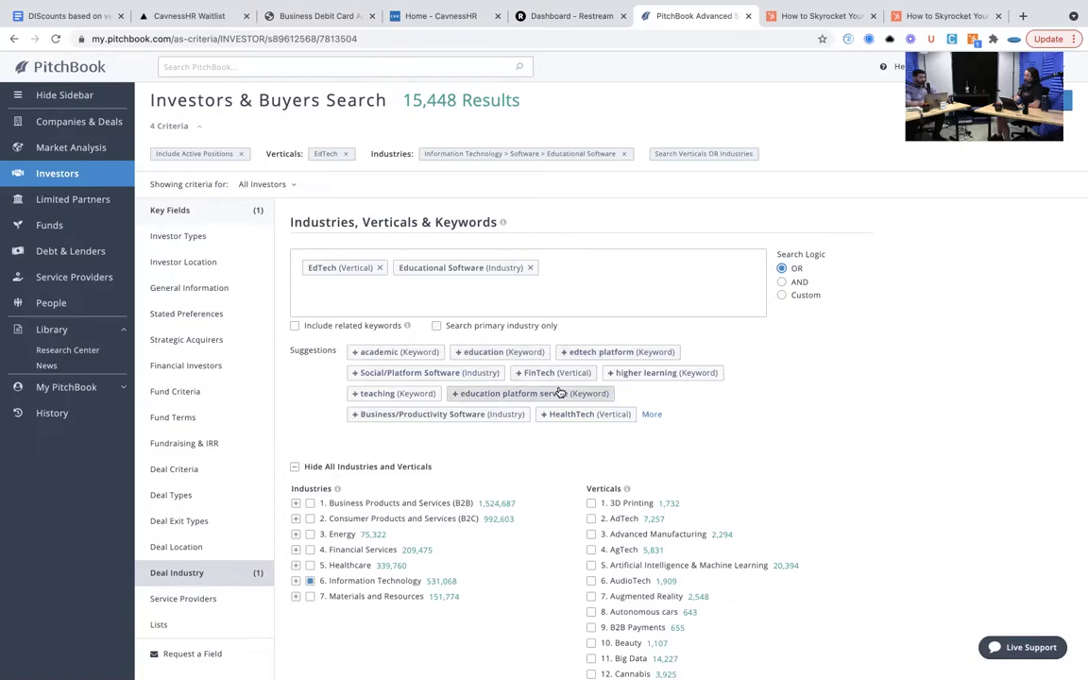
pyautogui.click(231, 211)
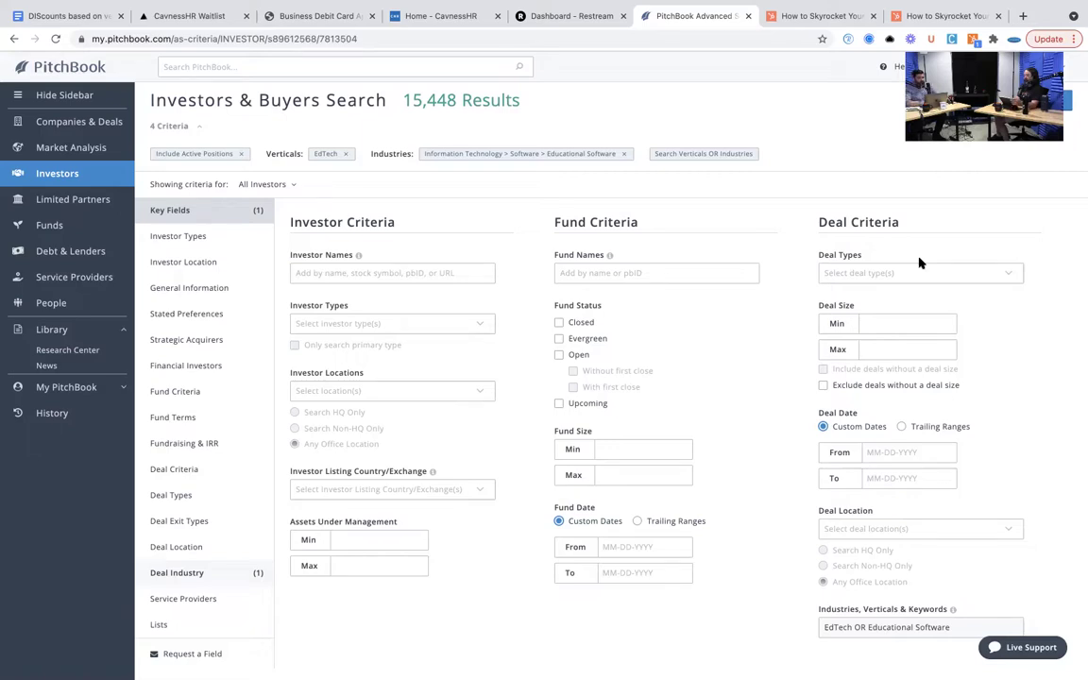
# - Restrict deal types to Seed and Series A early-stage VC rounds
pyautogui.click(954, 275)
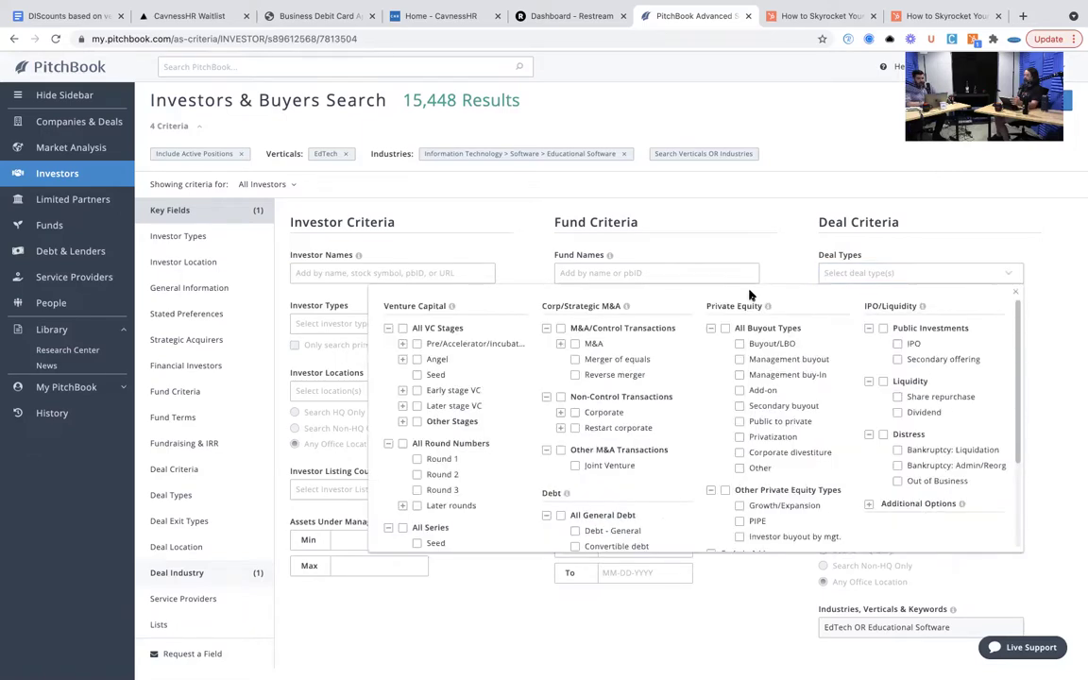
pyautogui.click(403, 390)
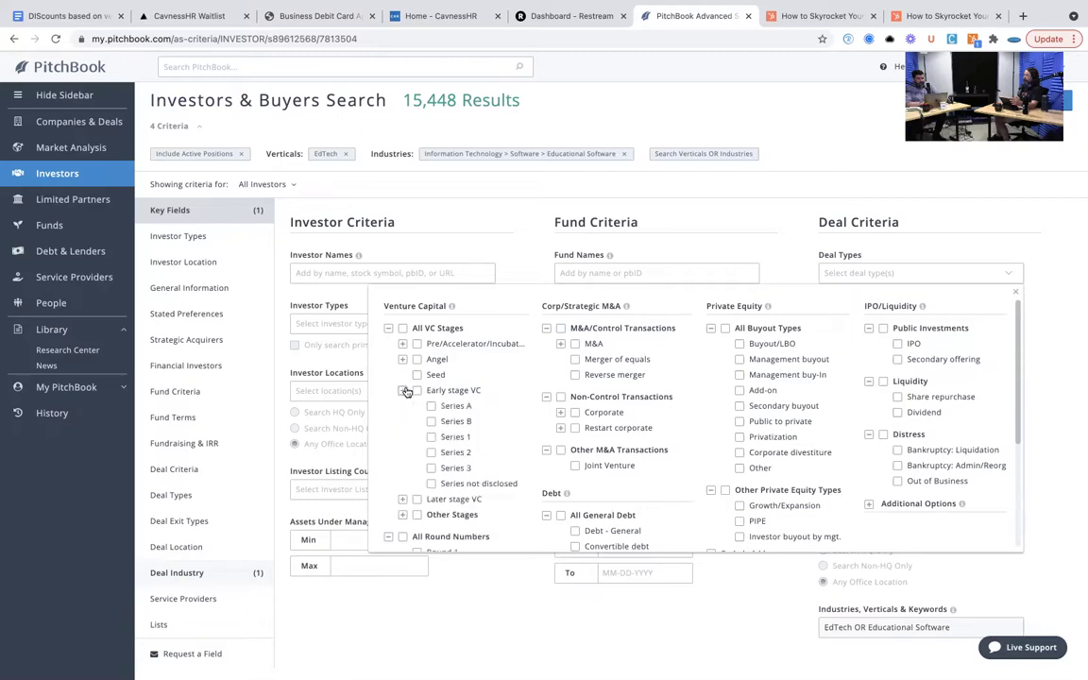
pyautogui.click(418, 375)
pyautogui.click(432, 406)
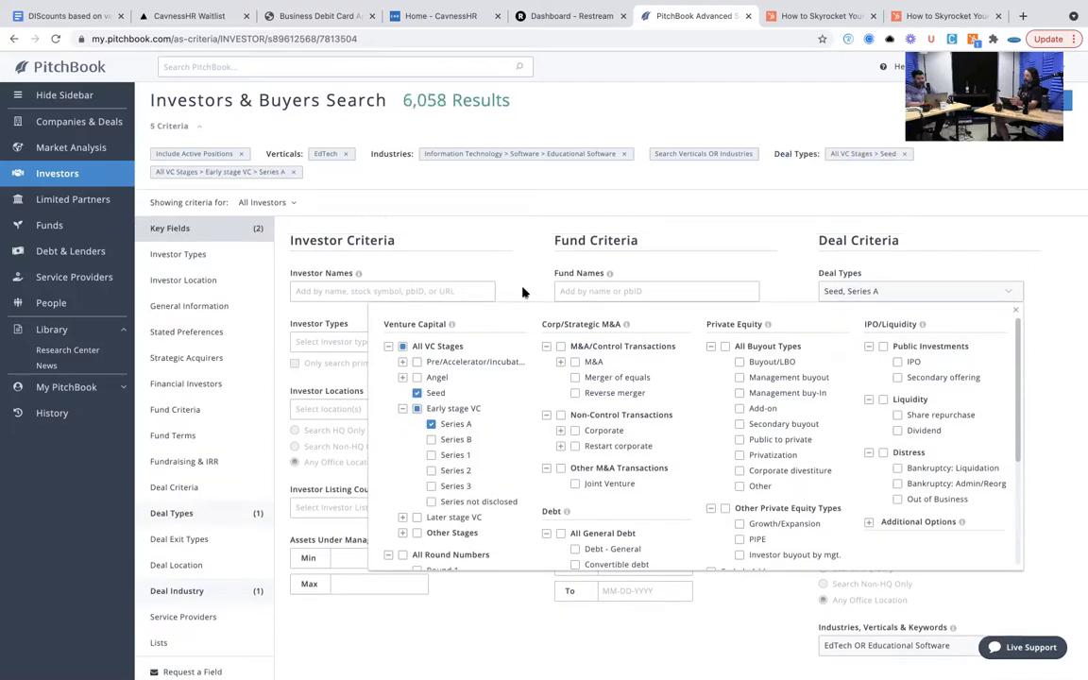
pyautogui.click(523, 292)
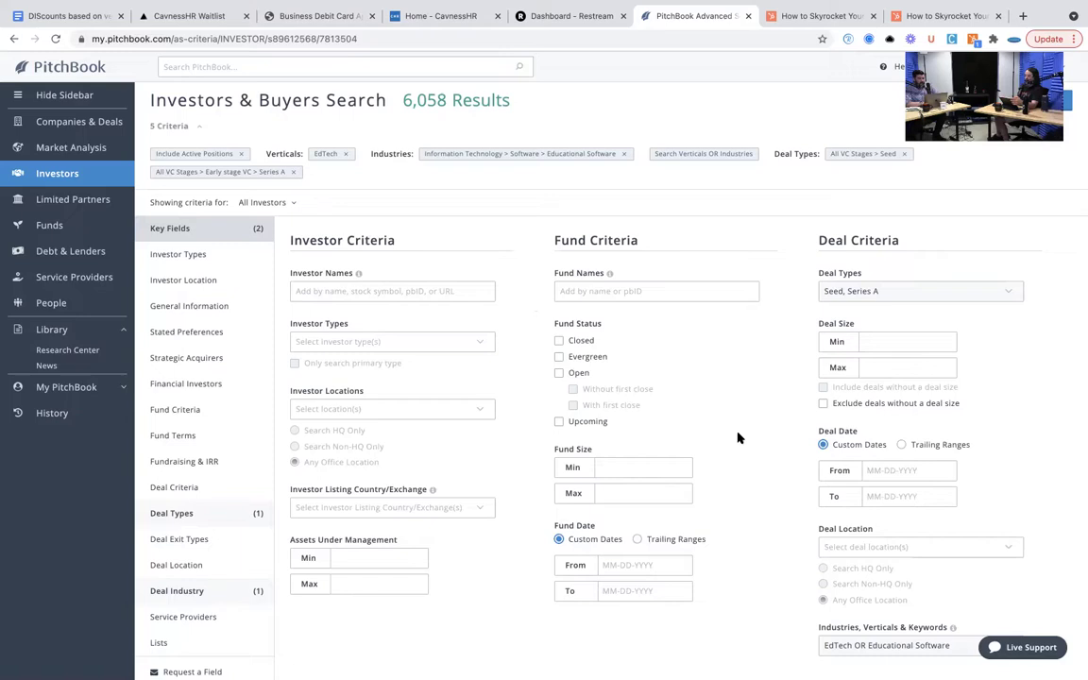
# - Limit both deal and investor locations to United States, headquarters only
pyautogui.click(831, 546)
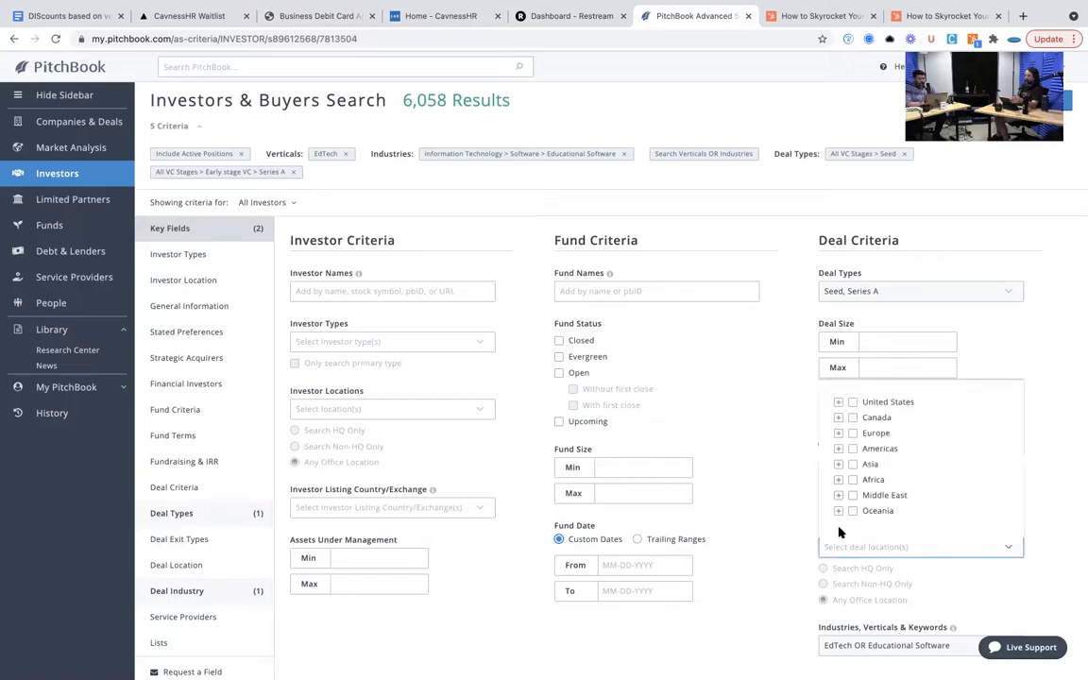
pyautogui.click(854, 402)
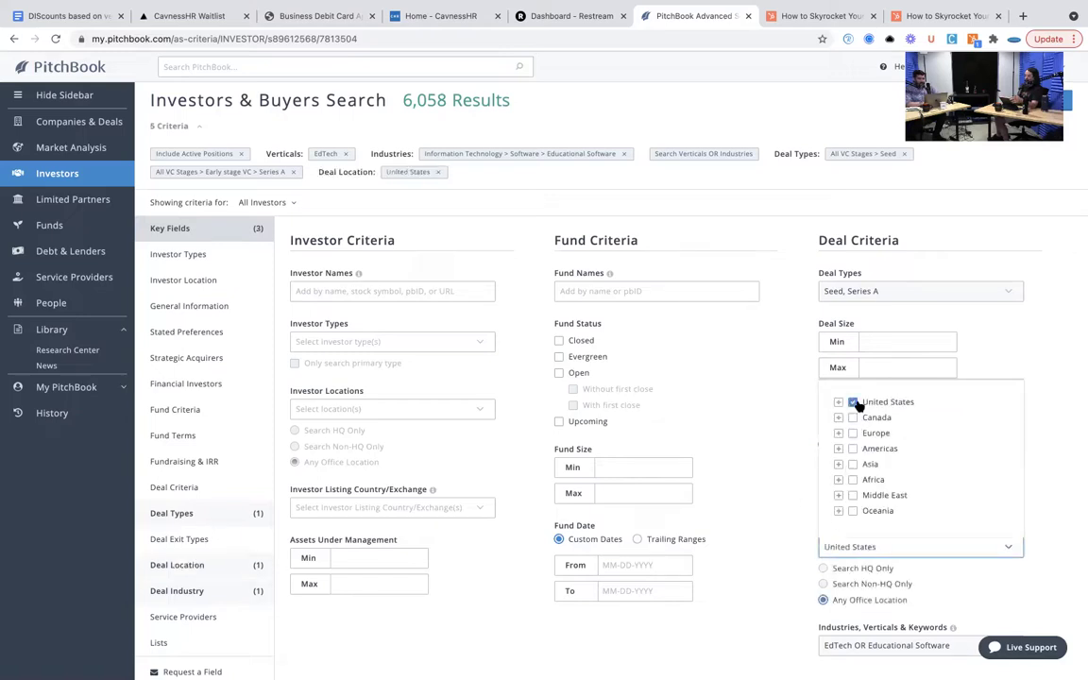
pyautogui.click(823, 568)
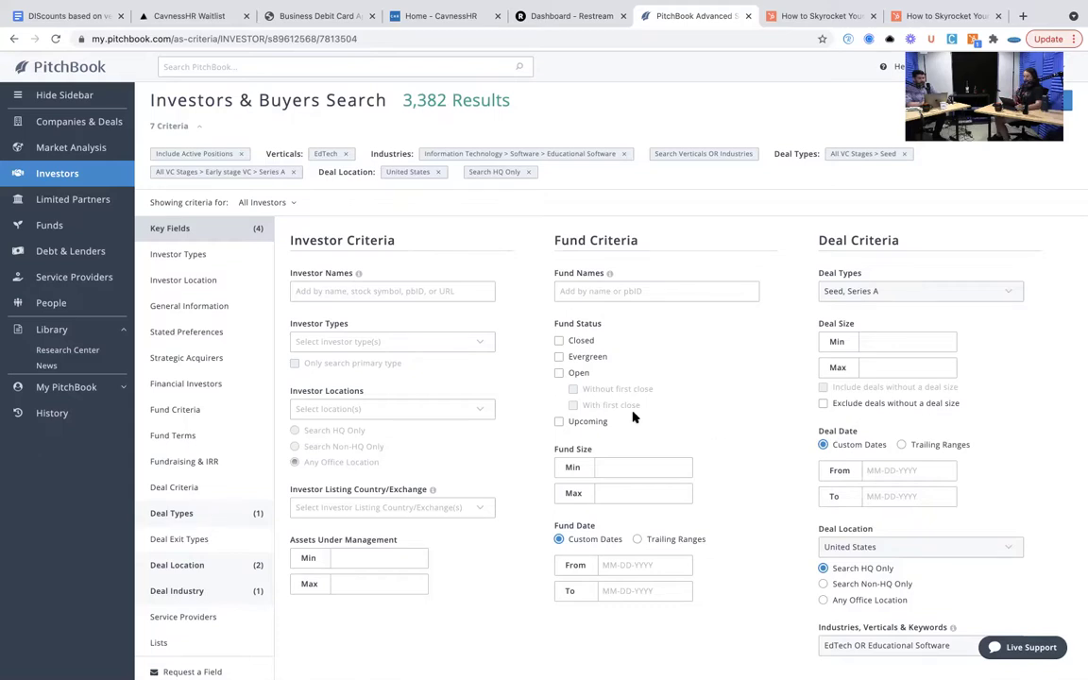
pyautogui.click(476, 412)
pyautogui.click(370, 441)
pyautogui.click(386, 416)
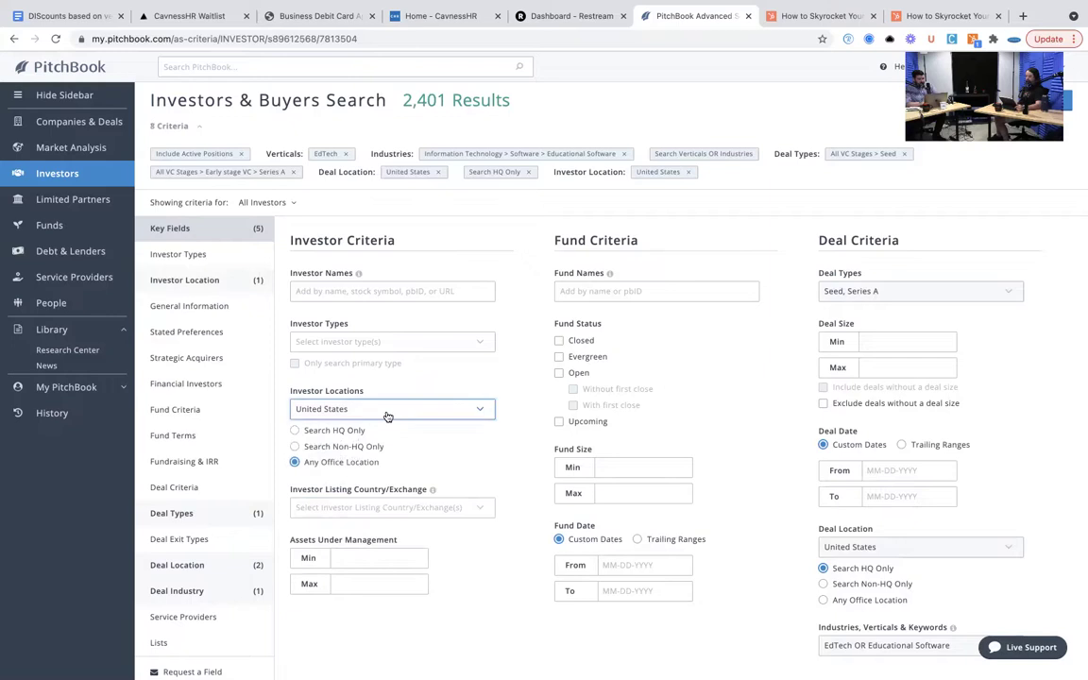
pyautogui.click(384, 416)
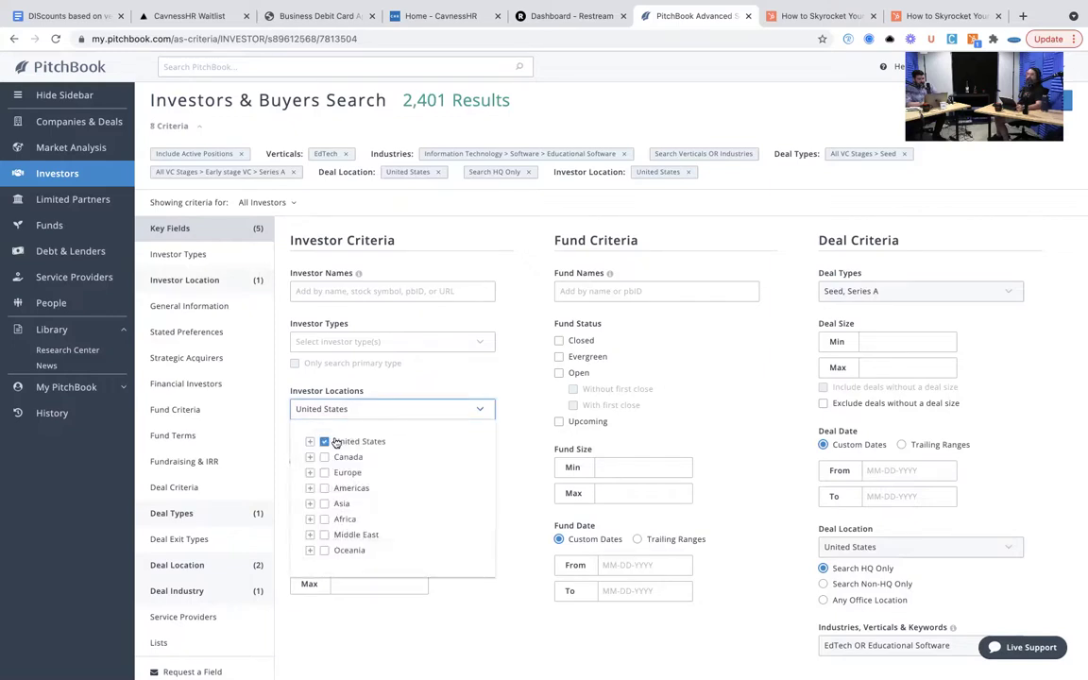
pyautogui.click(383, 404)
pyautogui.click(326, 430)
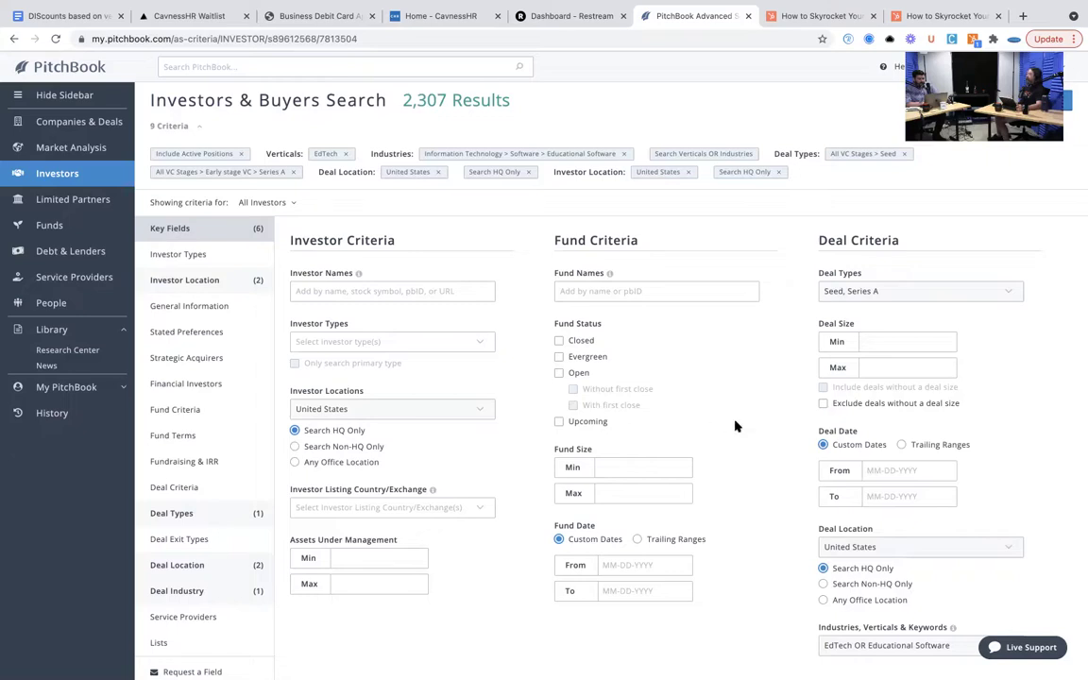
pyautogui.scroll(-2, 735, 426)
pyautogui.scroll(-1, 736, 426)
pyautogui.click(879, 407)
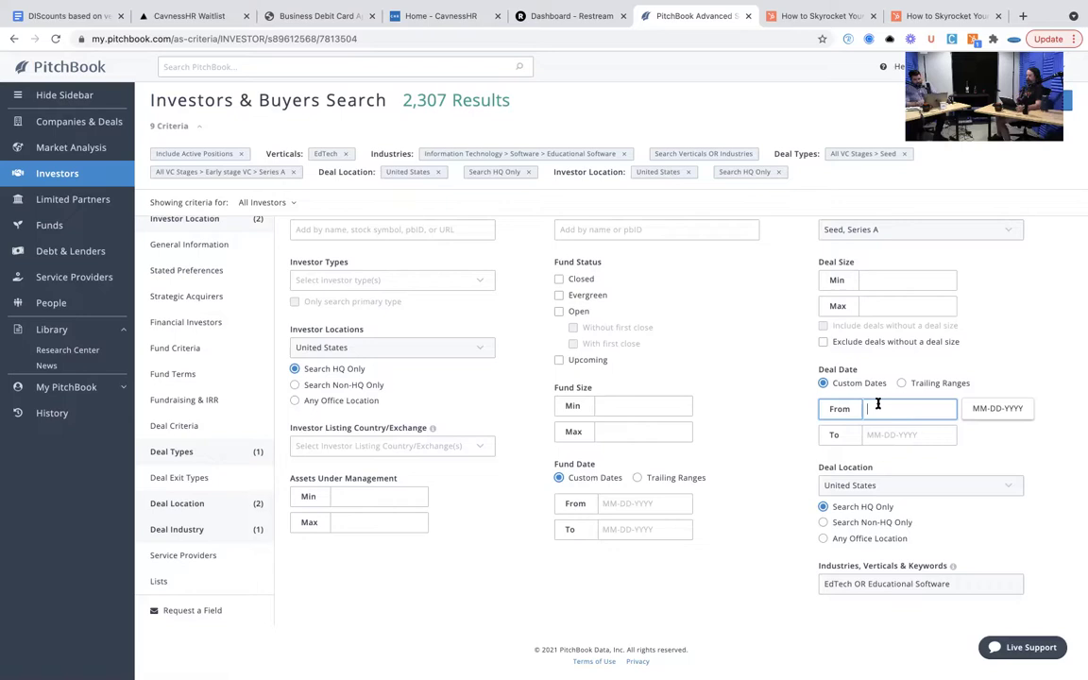
# - Set Deal Date From to 01-01-2018 and view the 956 matching investors
pyautogui.write('2018')
pyautogui.press('Return')
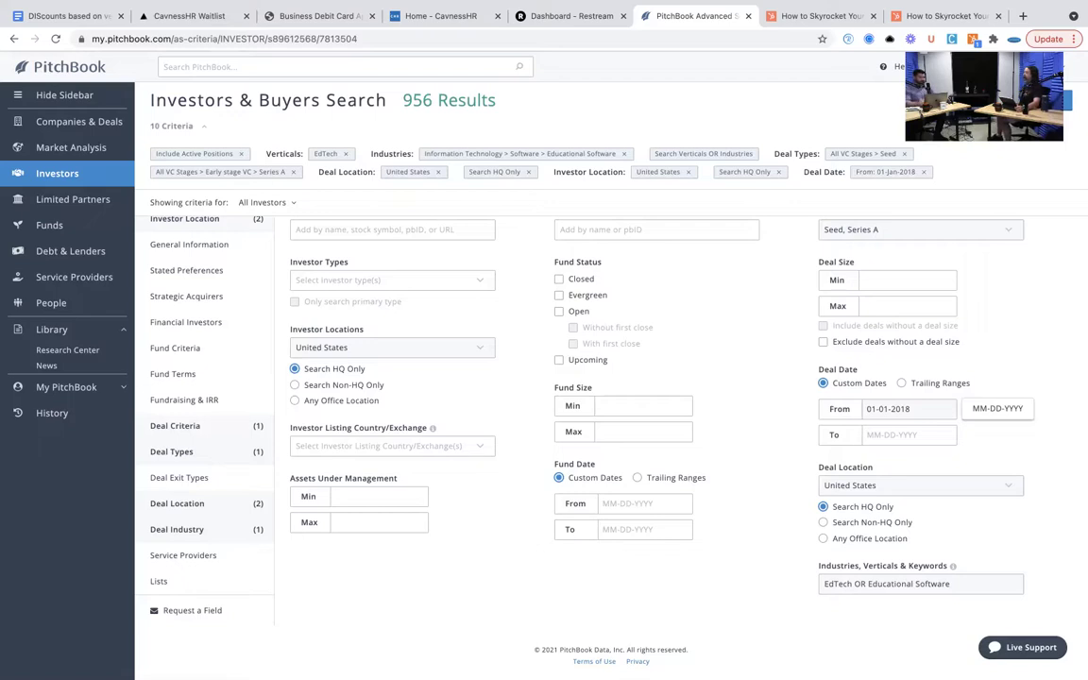
pyautogui.scroll(1, 1050, 321)
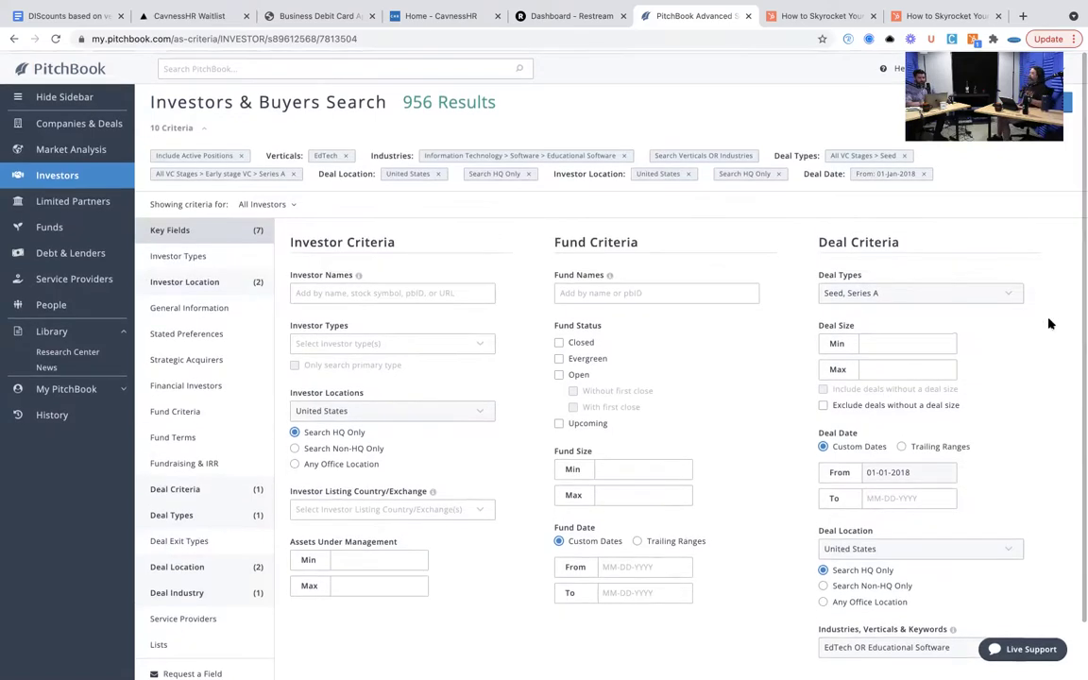
pyautogui.click(1070, 98)
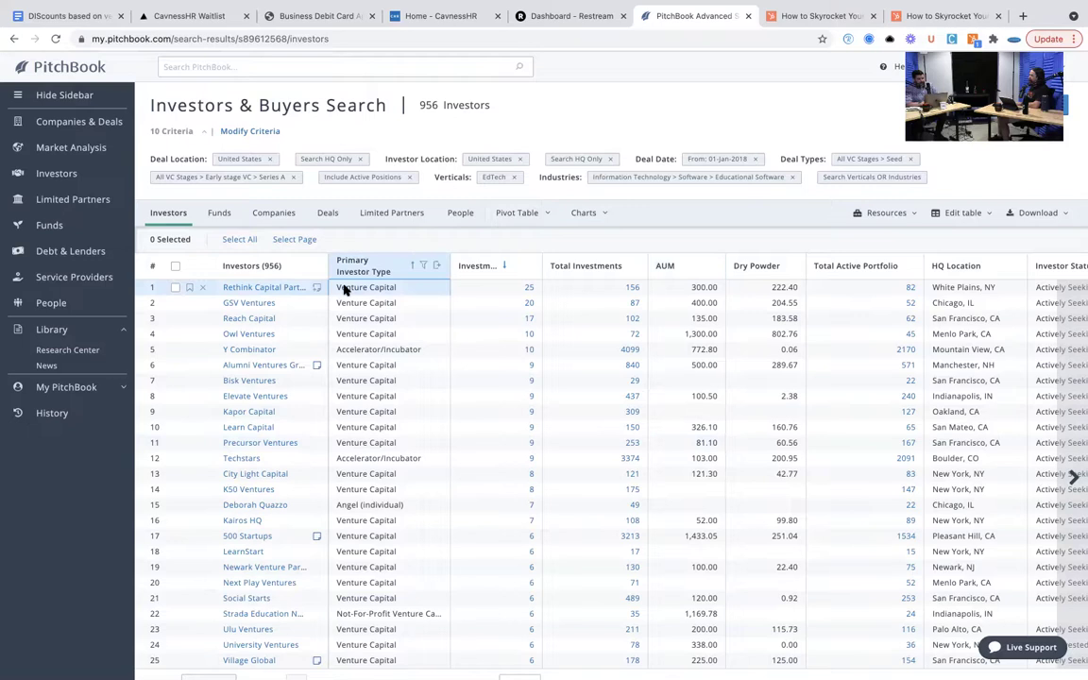
# - Cap the AUM column at a maximum of 1, leaving 308 investors, and open Rethink Capital Partners
pyautogui.click(272, 292)
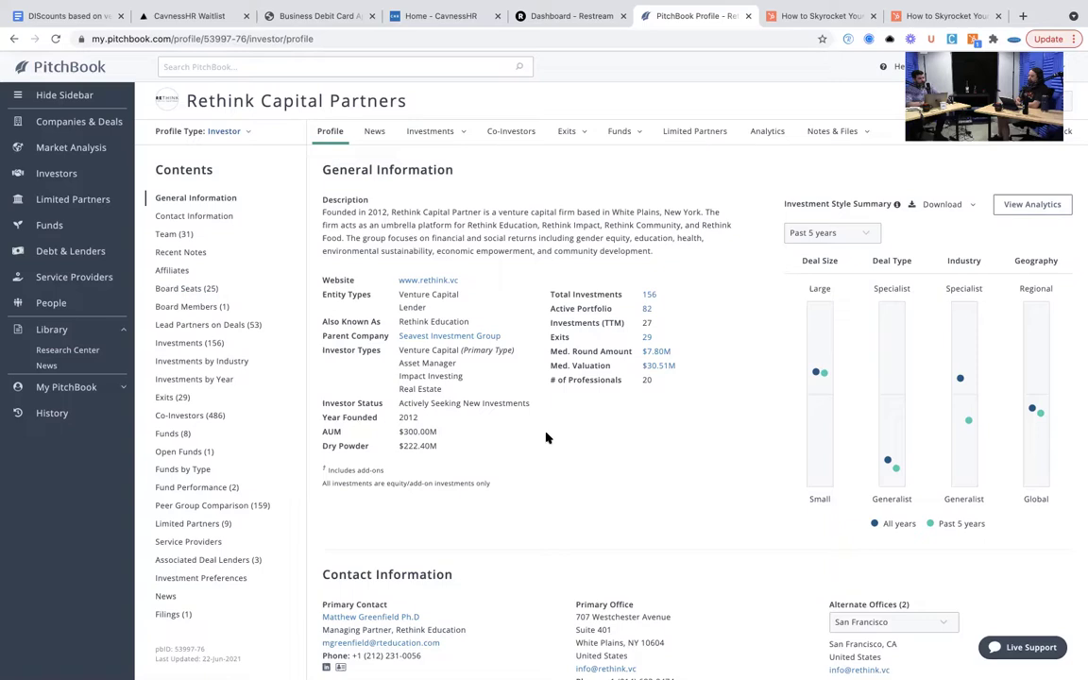
pyautogui.click(14, 38)
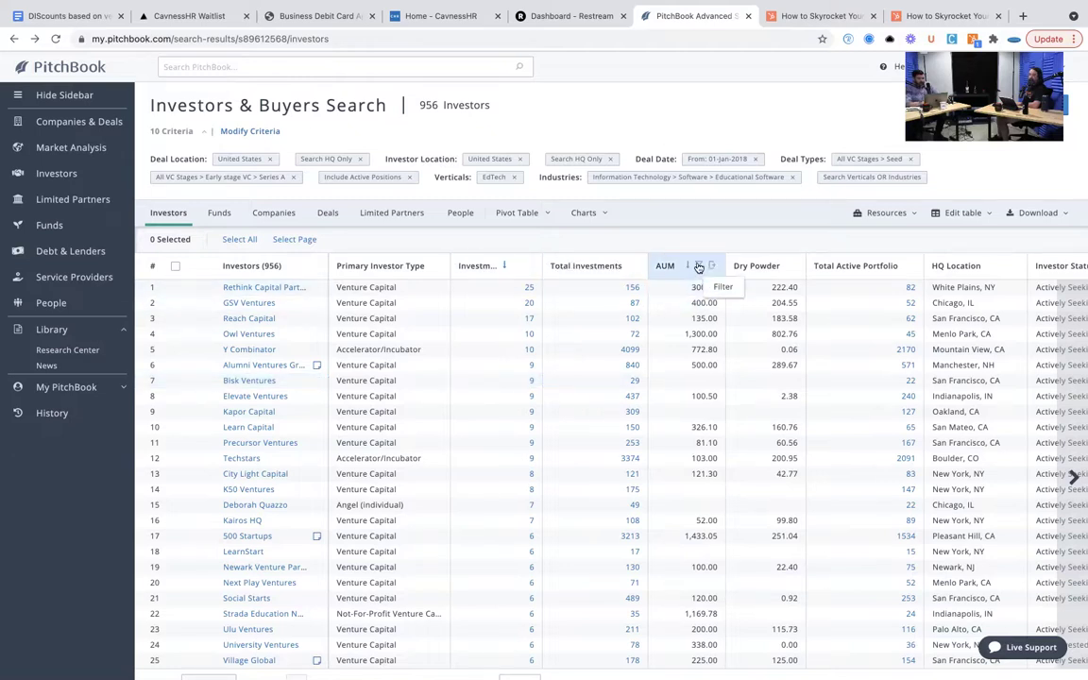
pyautogui.click(699, 267)
pyautogui.click(635, 385)
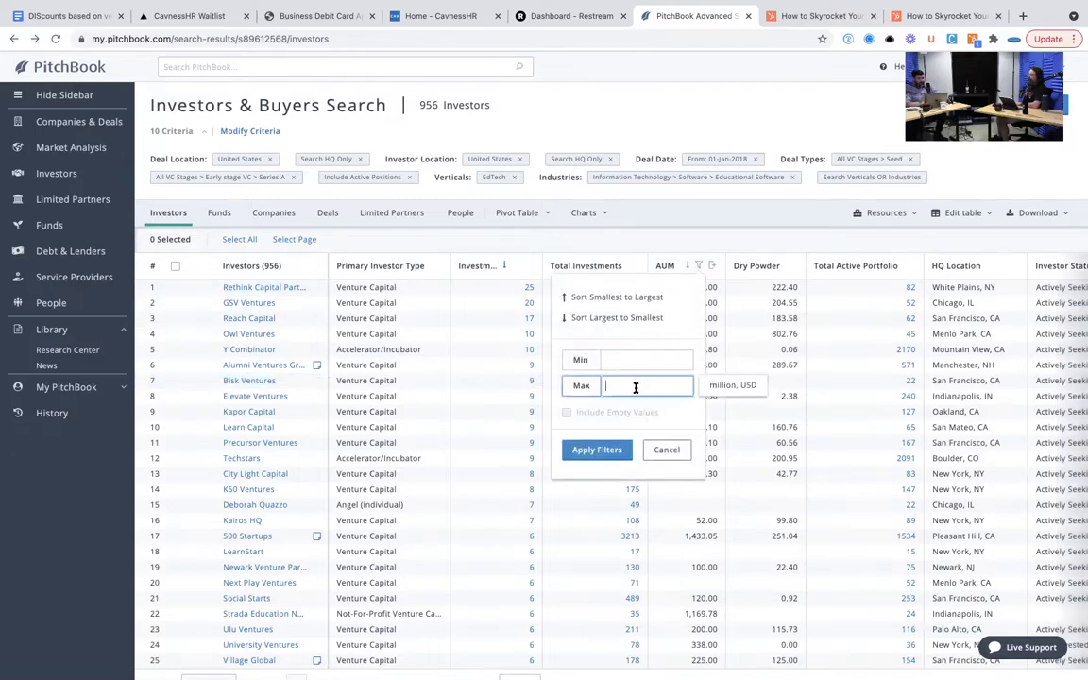
pyautogui.write('1')
pyautogui.click(594, 450)
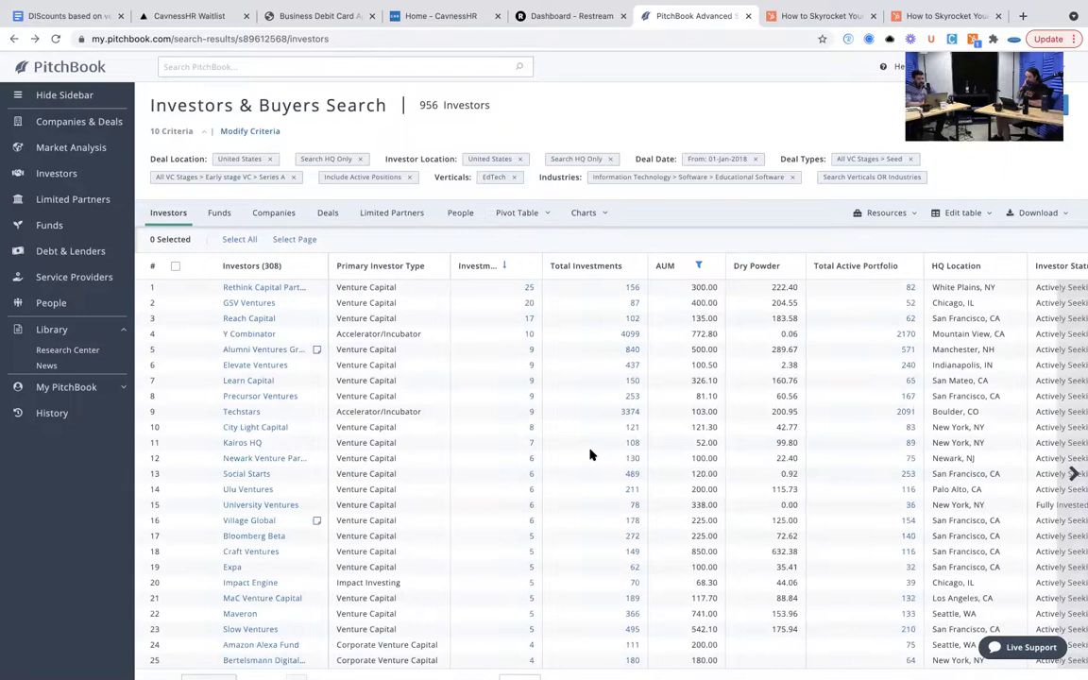
pyautogui.click(273, 291)
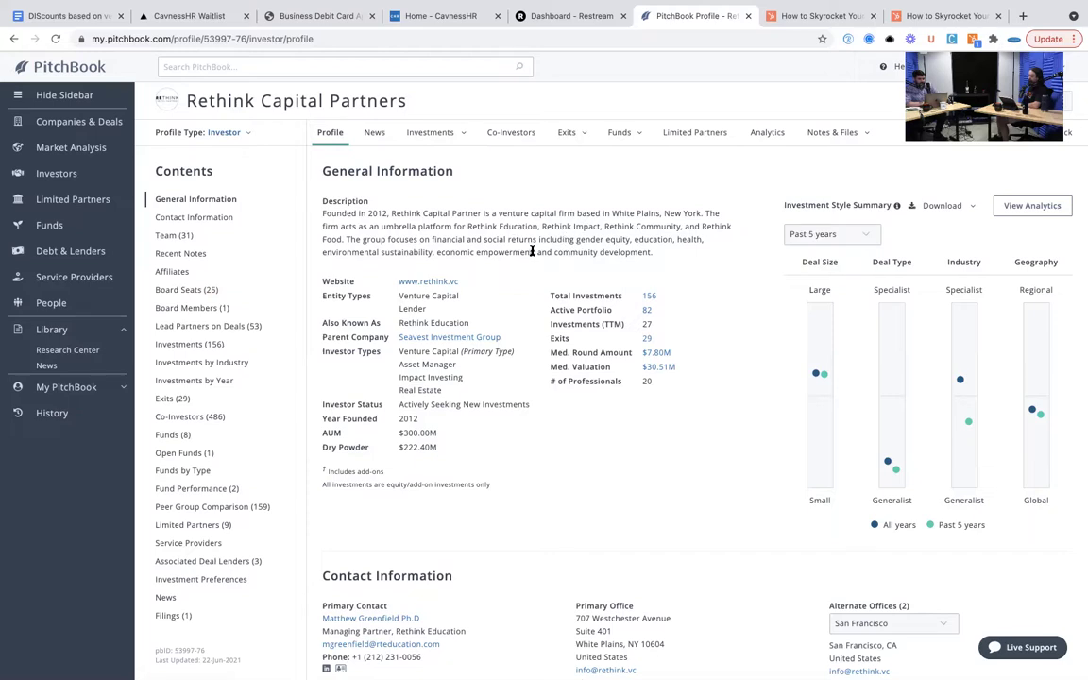
# - Scroll the Rethink Capital Partners profile down to its 25 board seats
pyautogui.scroll(-5, 532, 251)
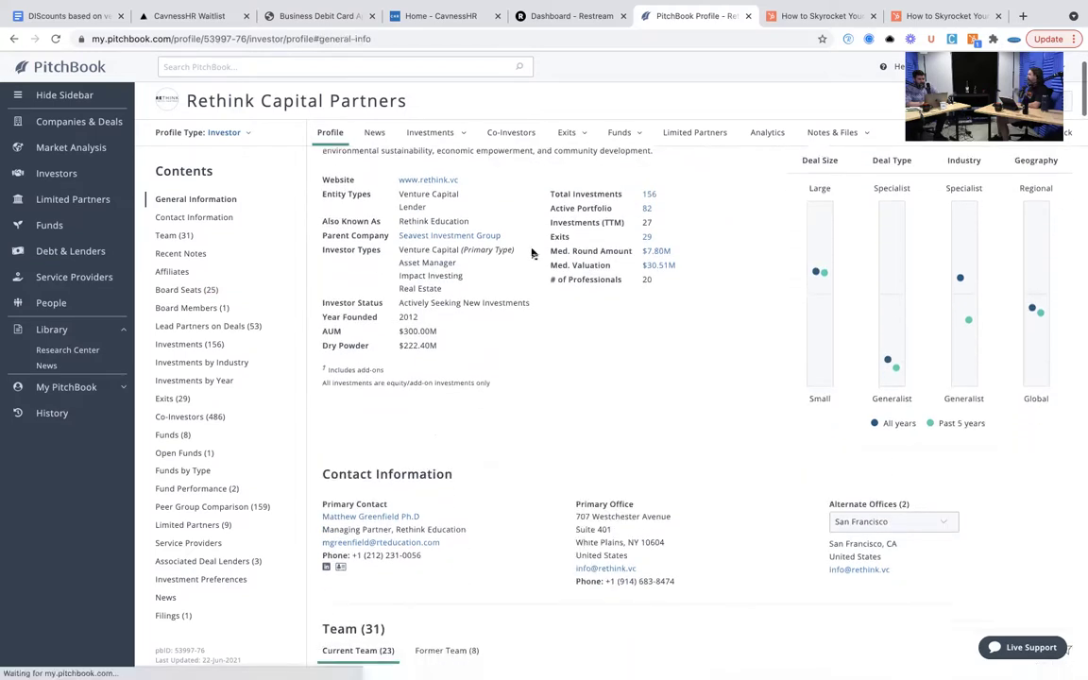
pyautogui.scroll(-3, 531, 249)
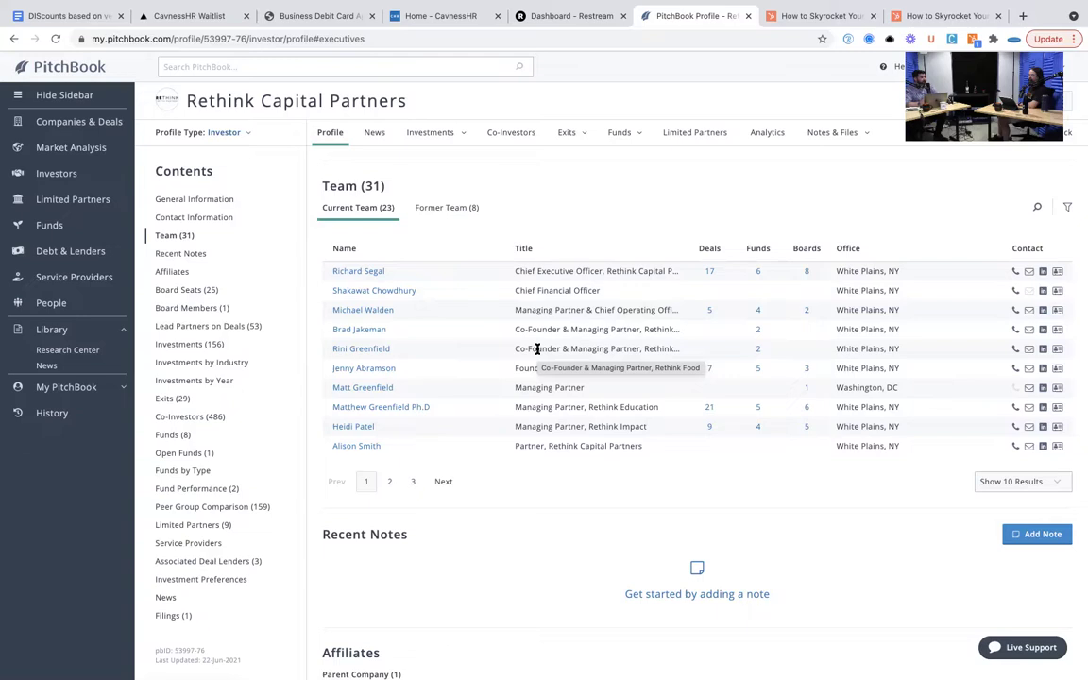
pyautogui.scroll(-6, 536, 349)
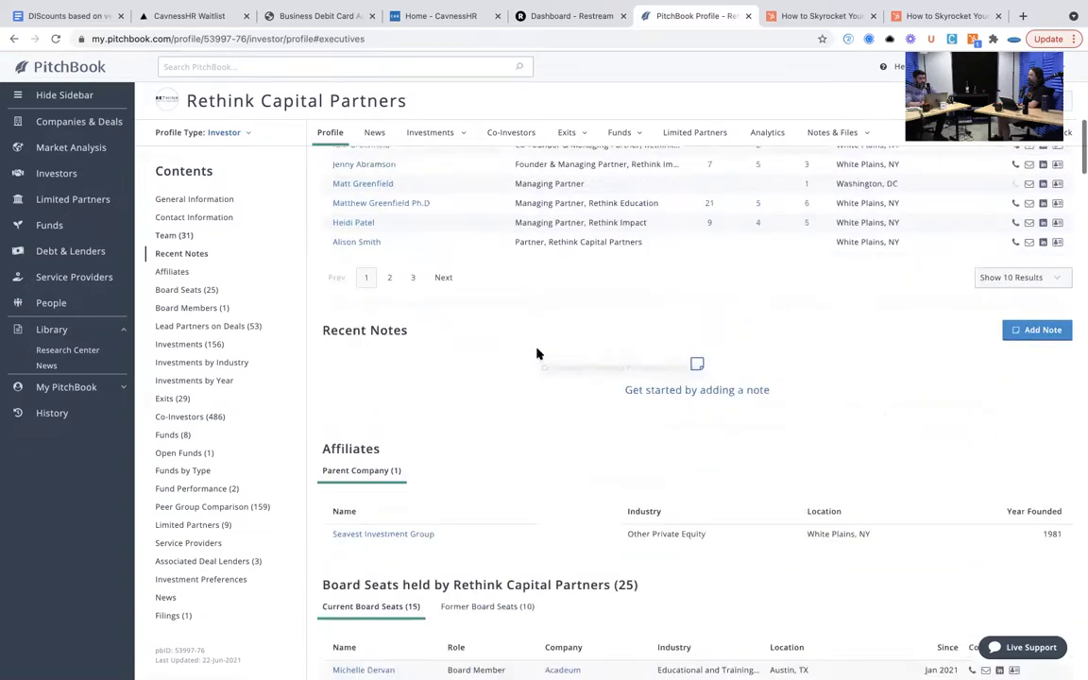
pyautogui.scroll(-1, 537, 354)
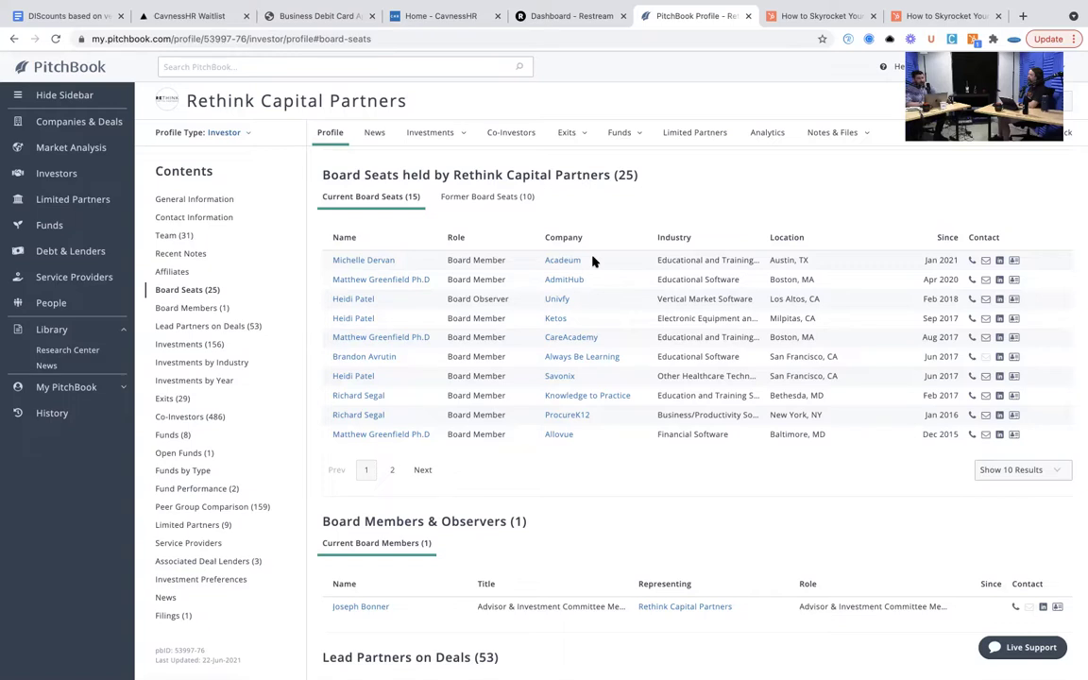
# - Scroll through the profile's board members, lead partners and investments
pyautogui.scroll(-3, 593, 262)
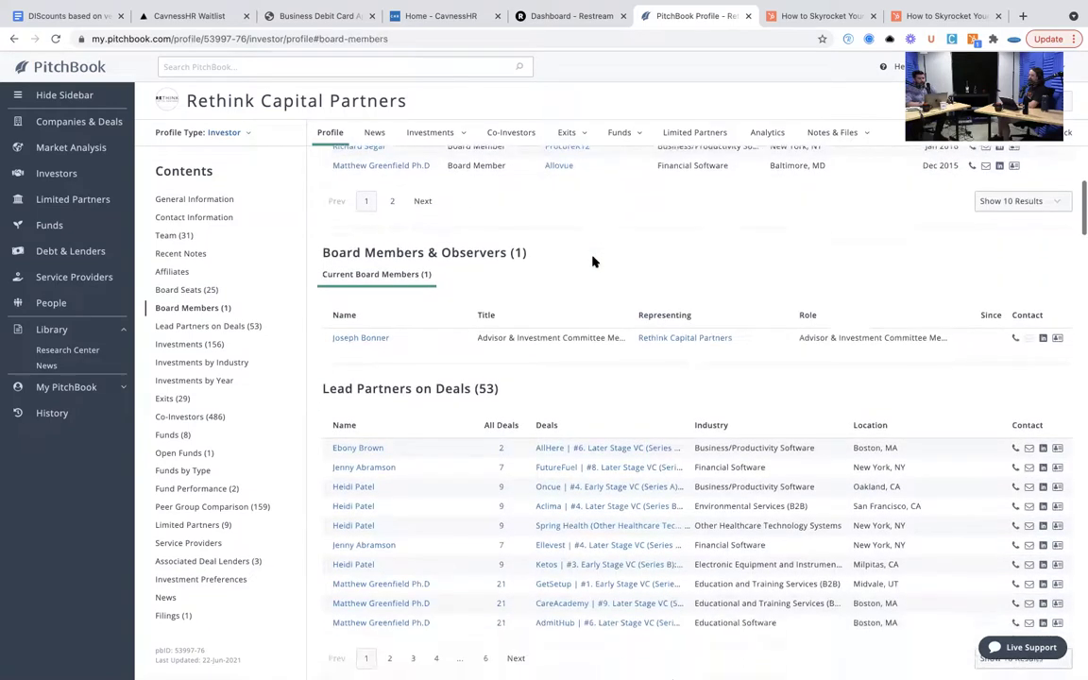
pyautogui.scroll(-3, 594, 262)
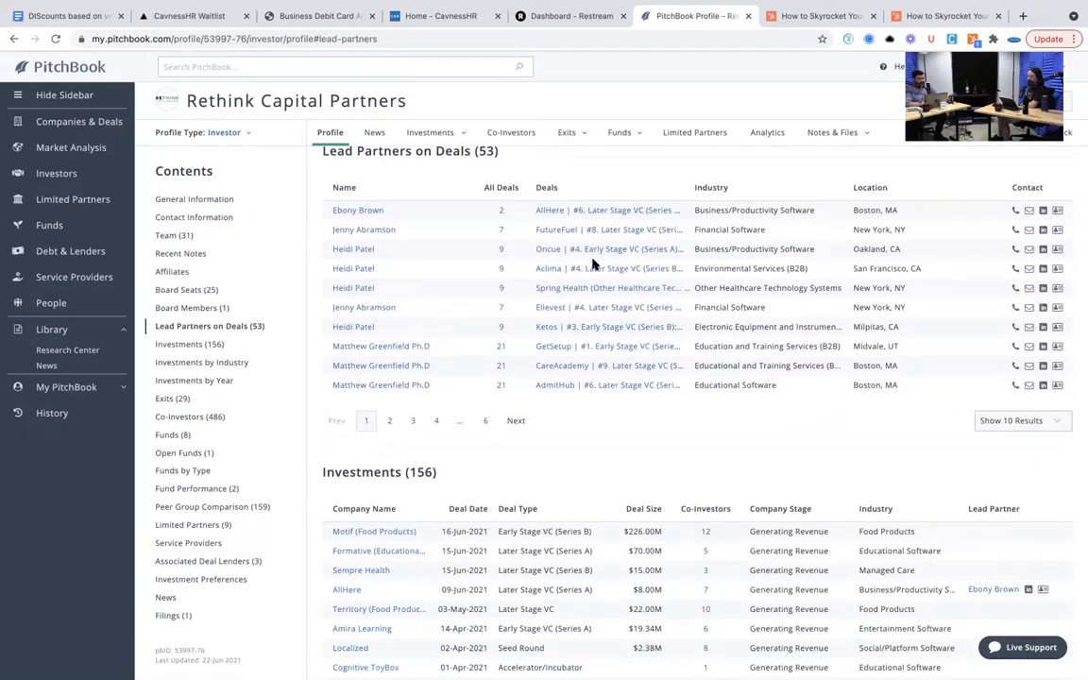
pyautogui.scroll(-2, 591, 396)
pyautogui.scroll(-1, 588, 395)
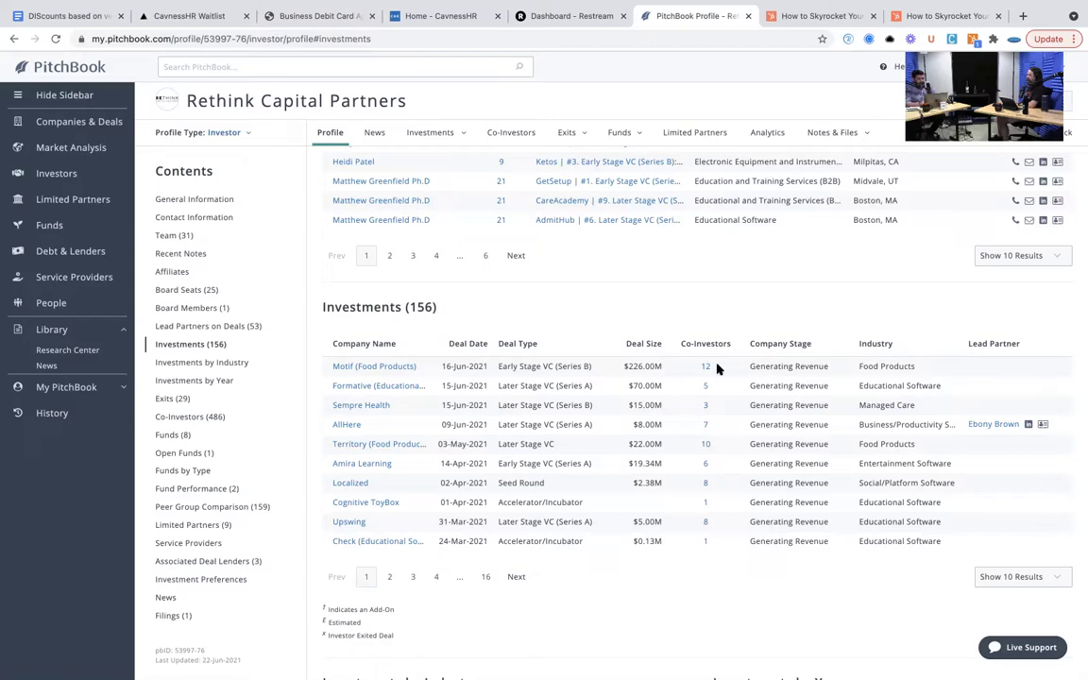
# - Jump to the 29 exits, review the co-investors, and return to the search results
pyautogui.click(174, 399)
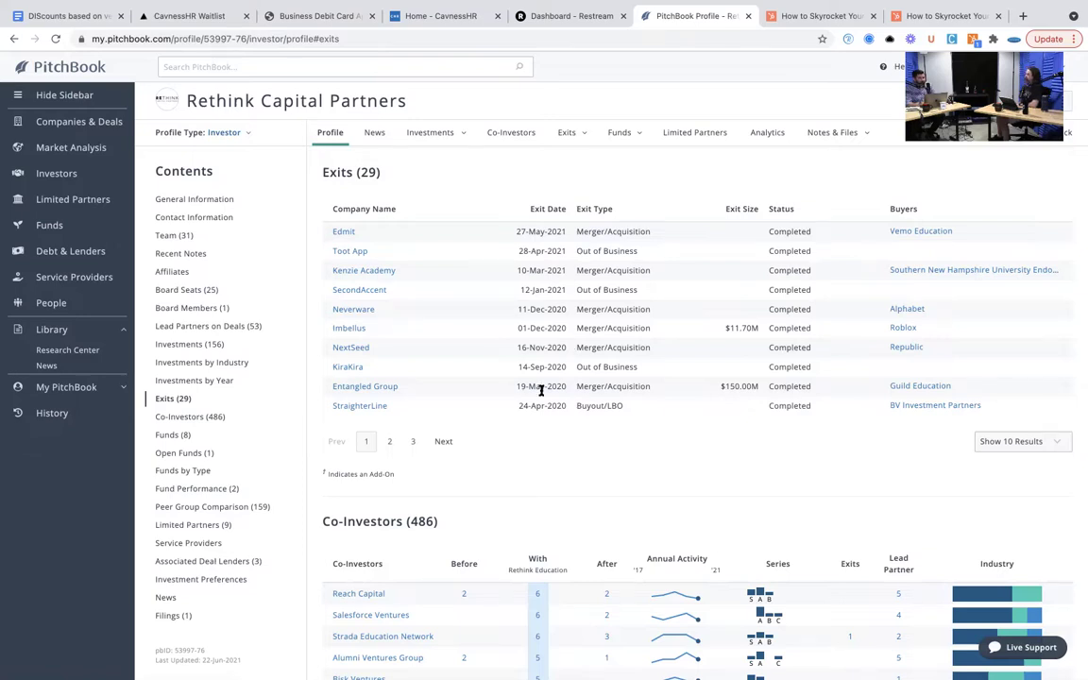
pyautogui.scroll(-3, 539, 394)
pyautogui.scroll(-1, 540, 394)
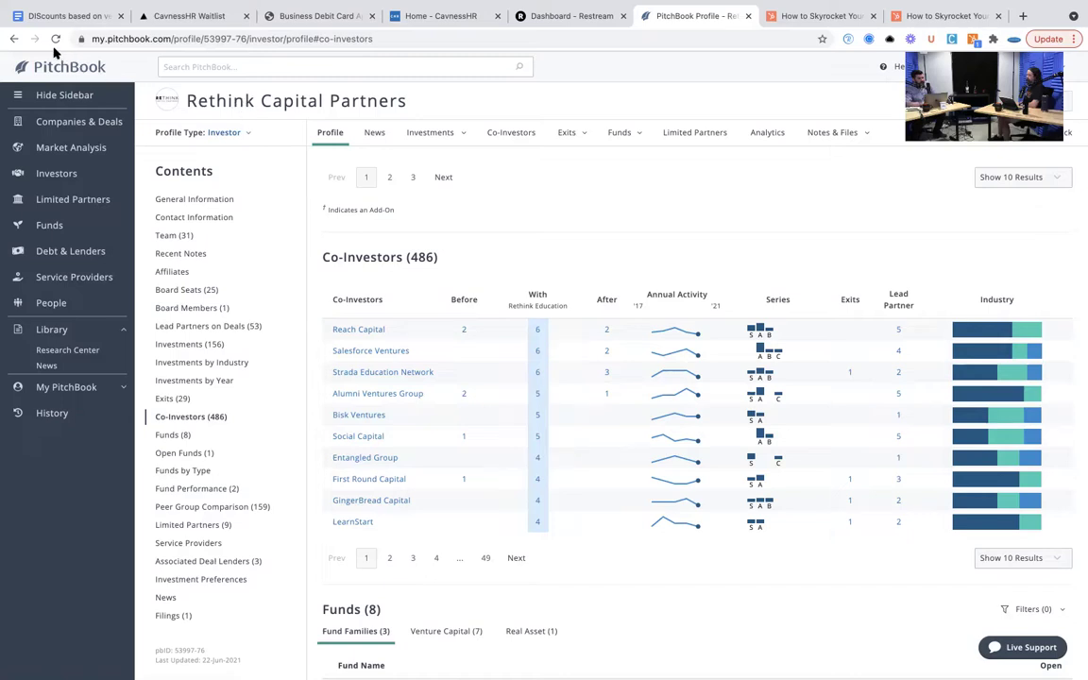
pyautogui.click(12, 40)
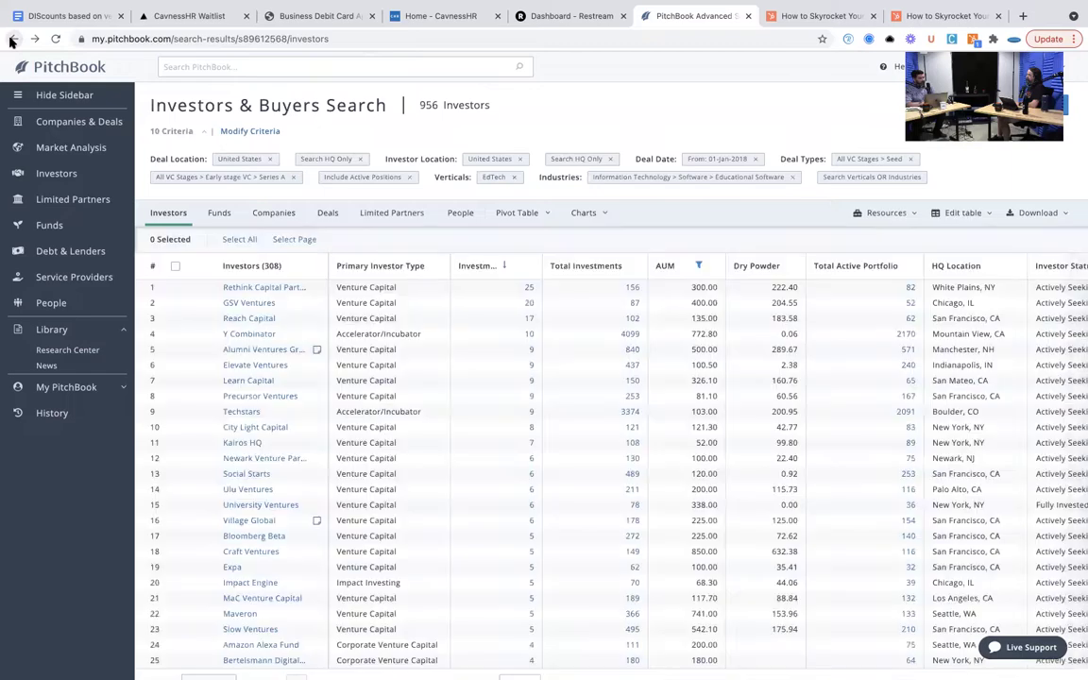
# - Switch the results from investors via Companies to the 420 matching Deals
pyautogui.click(274, 213)
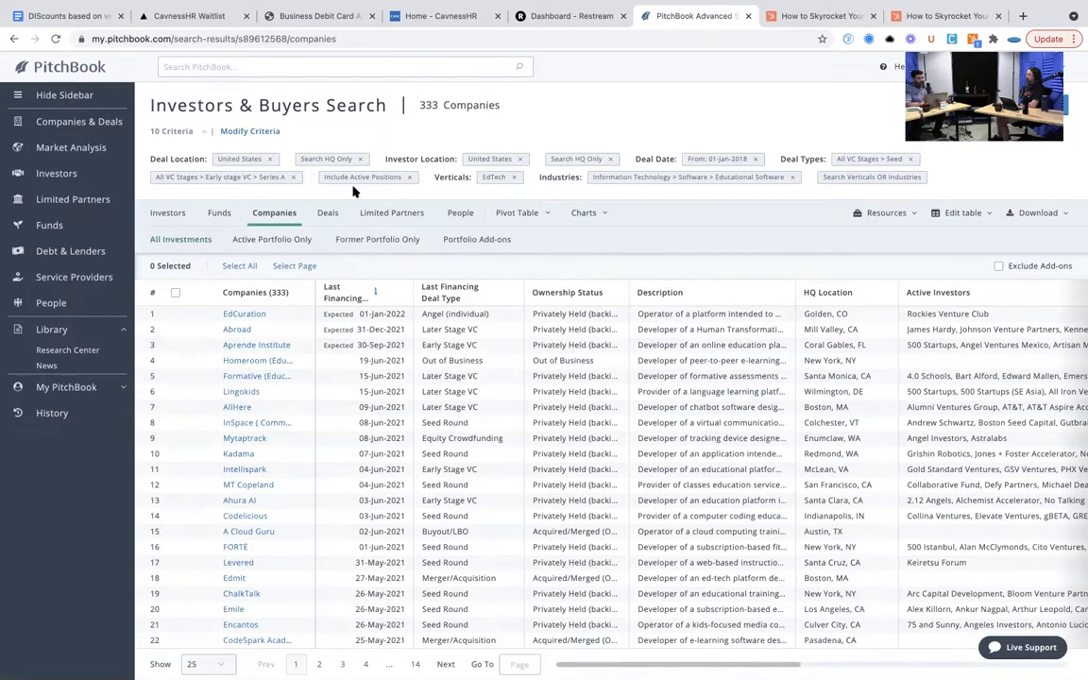
pyautogui.click(327, 212)
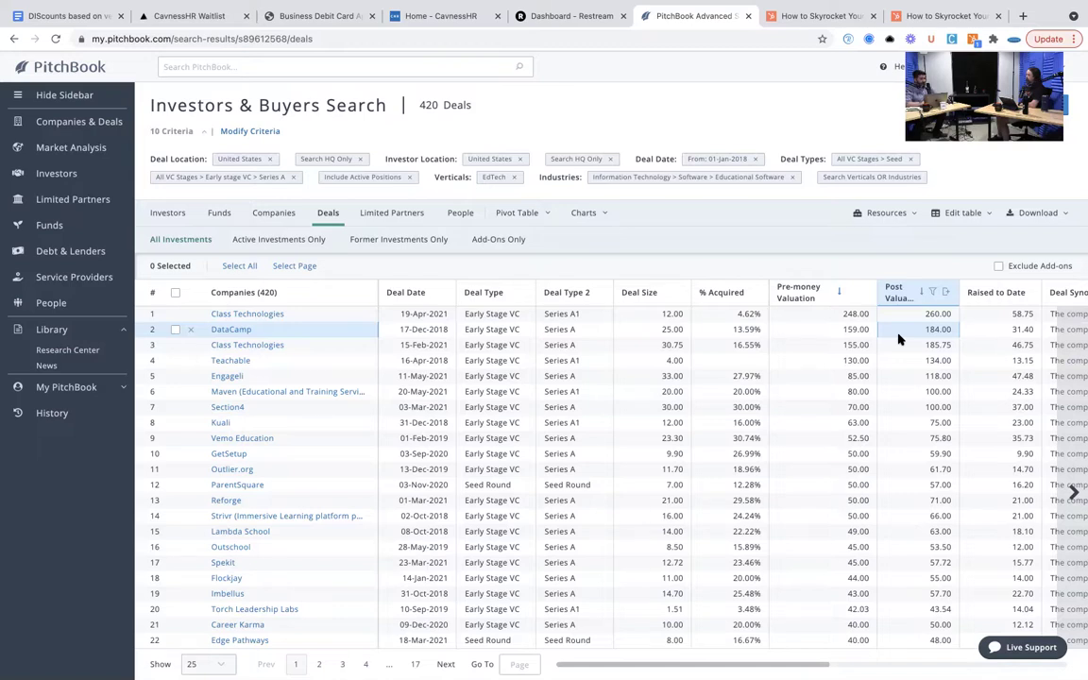
# - Pivot the matching deals into deal counts and median pre-money valuations by year and series
pyautogui.click(531, 213)
pyautogui.click(518, 282)
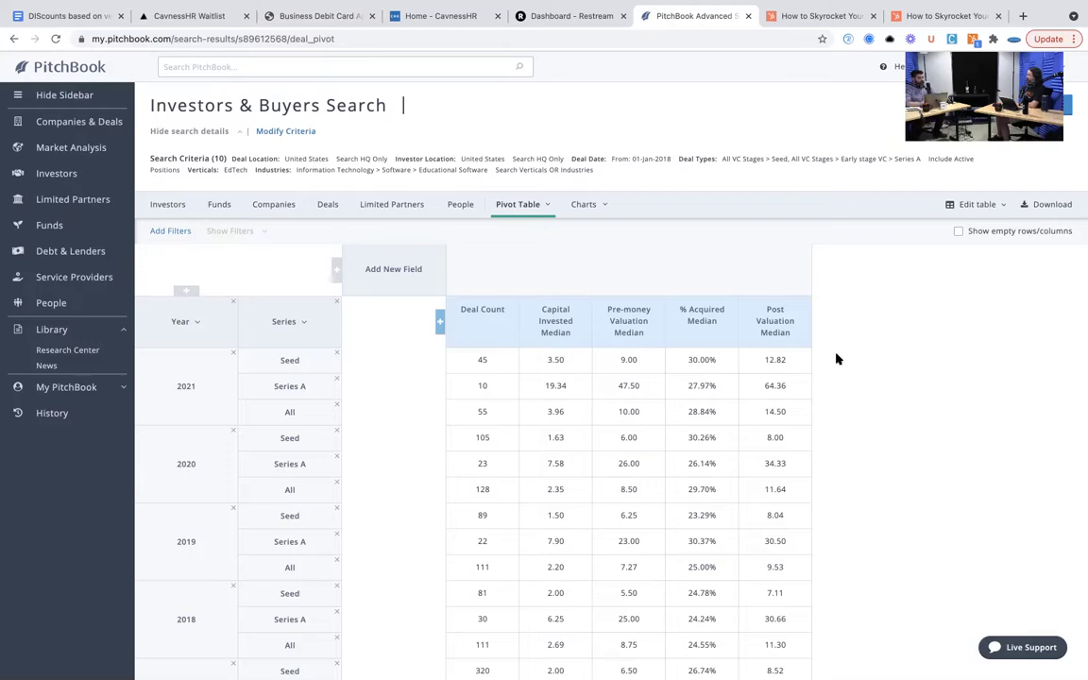
pyautogui.click(107, 127)
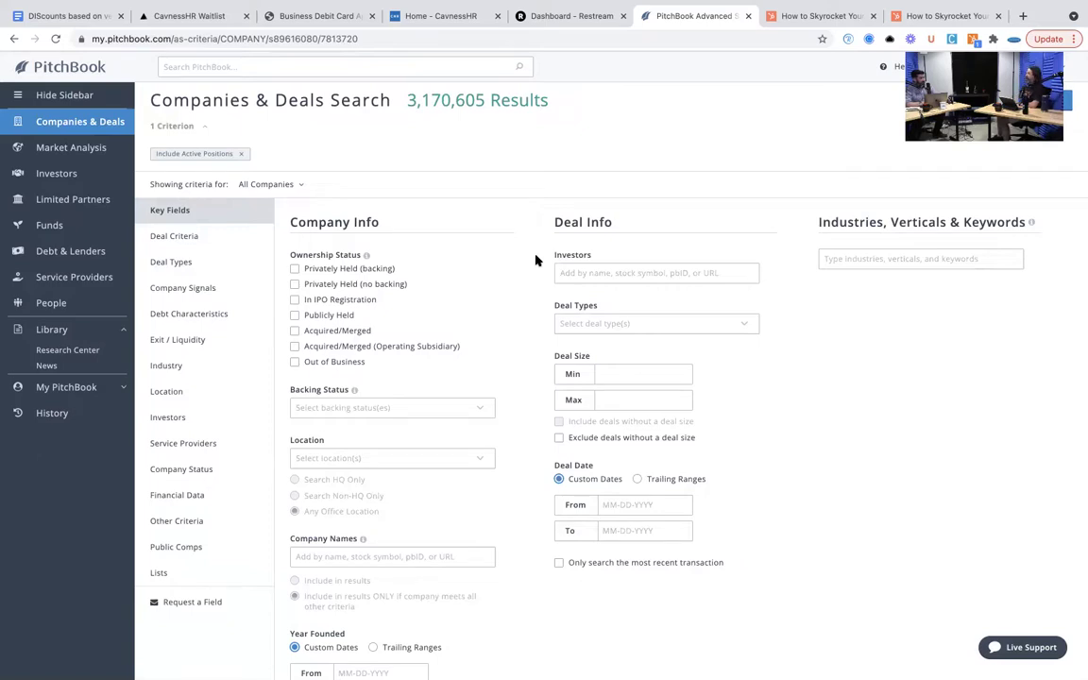
# - Limit the new search to Seed deals in the Information Technology industry, leaving 38,215 results
pyautogui.click(663, 325)
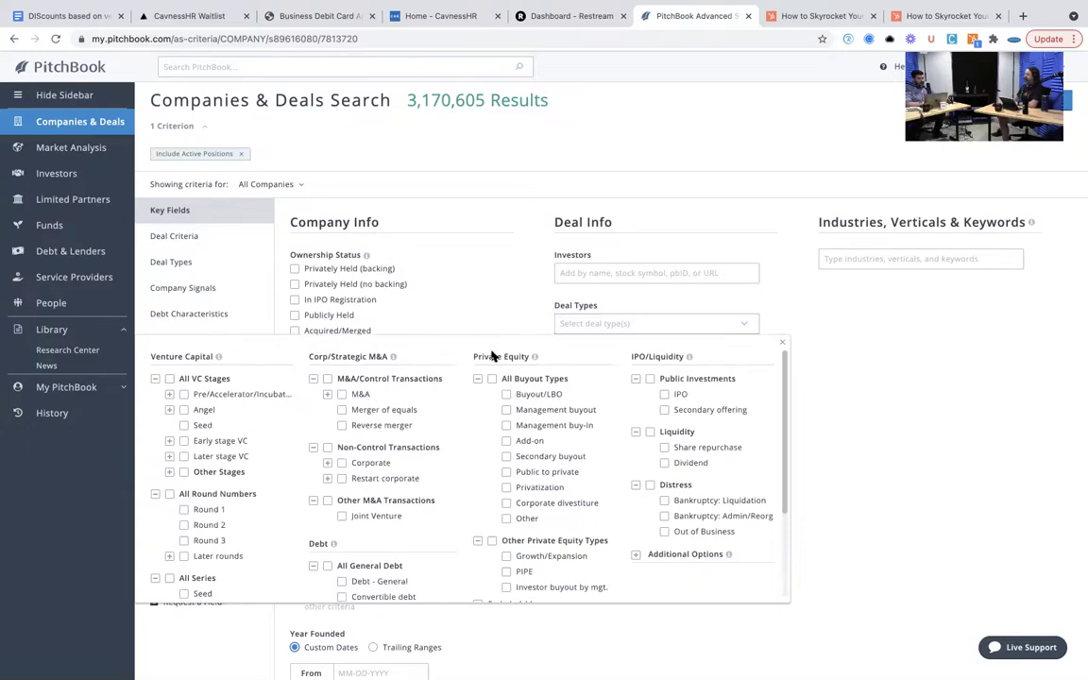
pyautogui.click(203, 427)
pyautogui.click(462, 329)
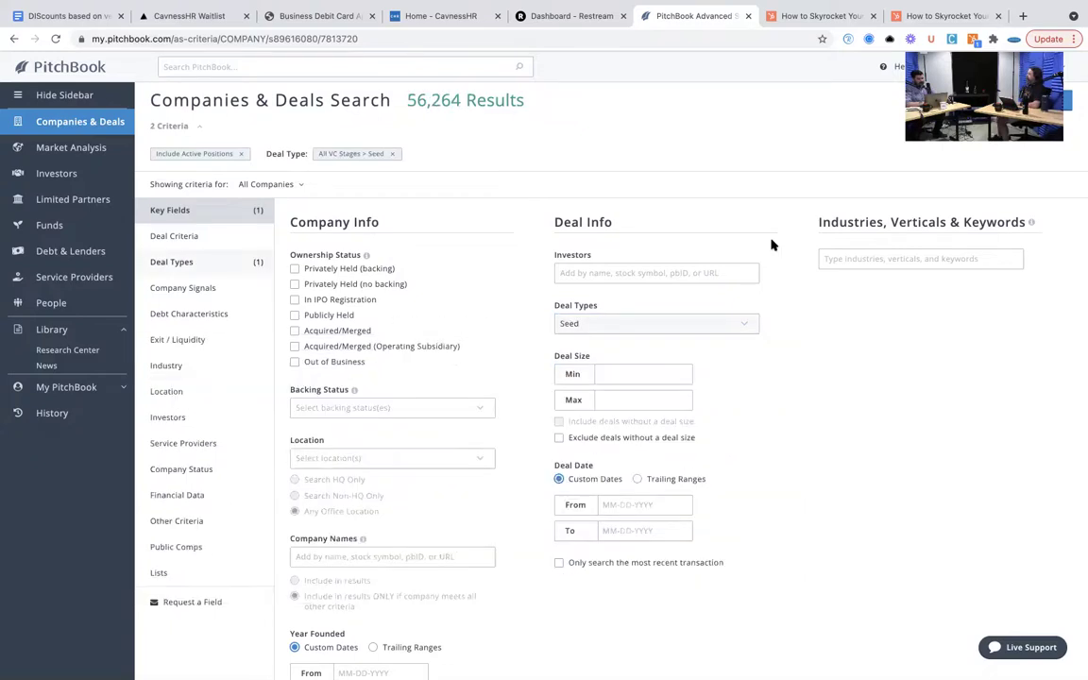
pyautogui.click(865, 253)
pyautogui.click(608, 425)
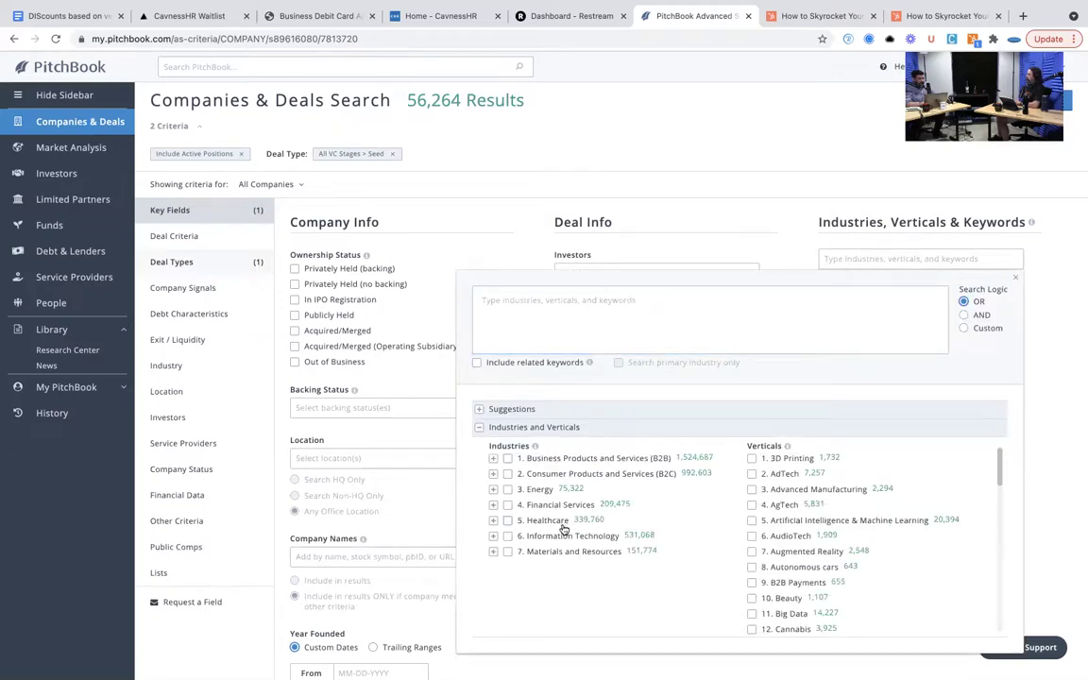
pyautogui.click(507, 535)
pyautogui.click(722, 222)
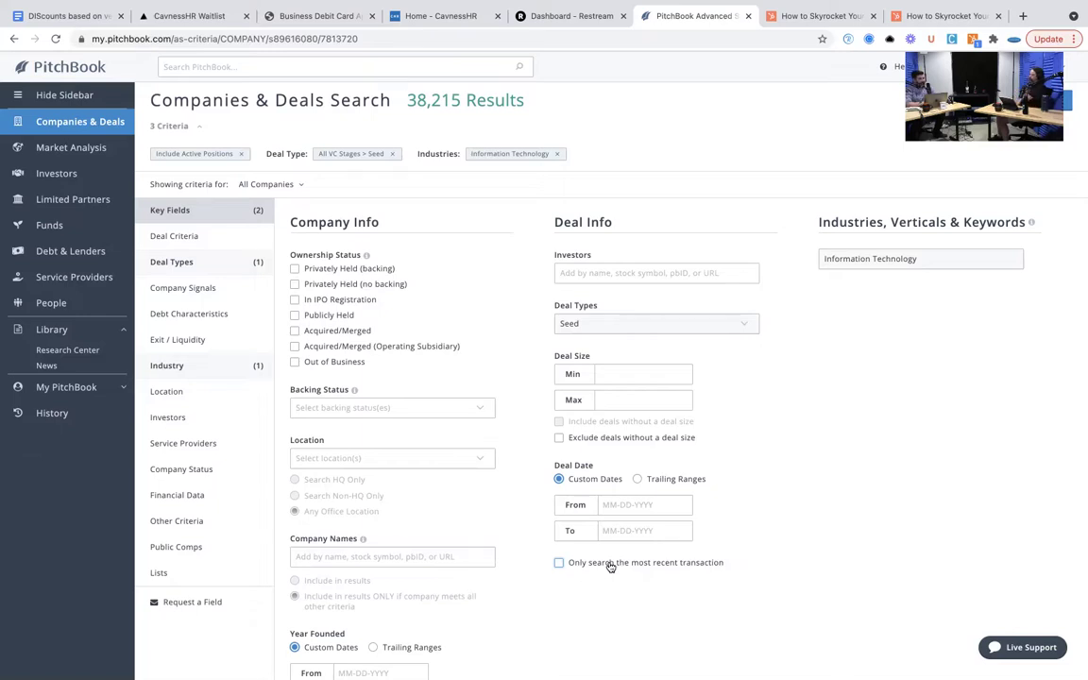
# - Search only each company's most recent transaction, with the deal date ending 01-Jan-2020
pyautogui.click(611, 567)
pyautogui.click(627, 530)
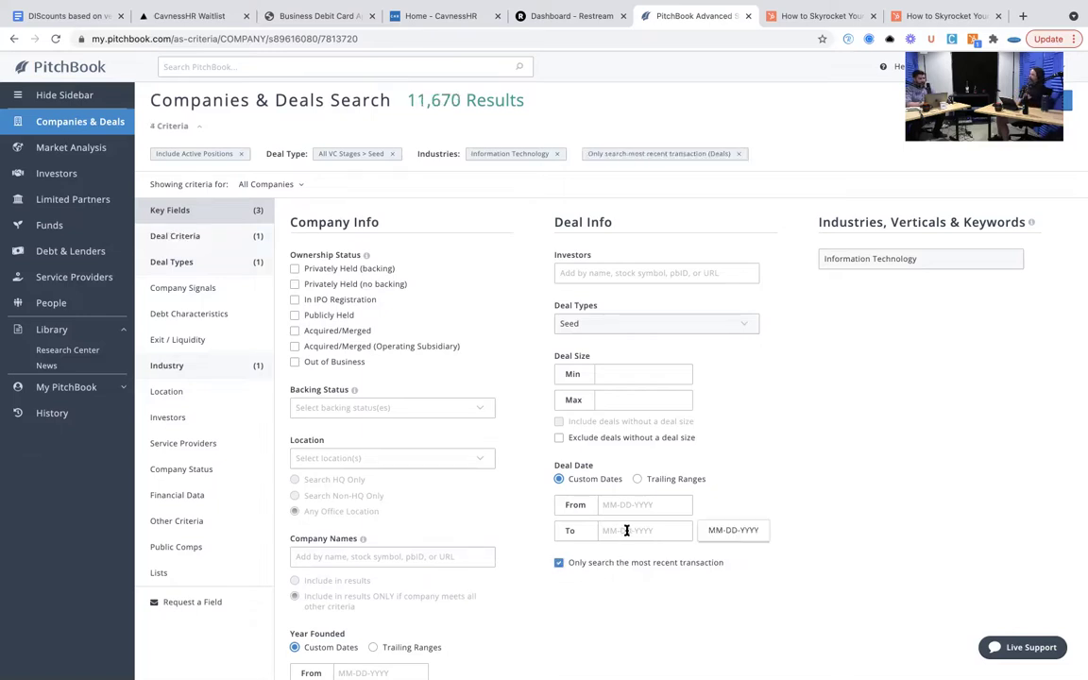
pyautogui.write('20')
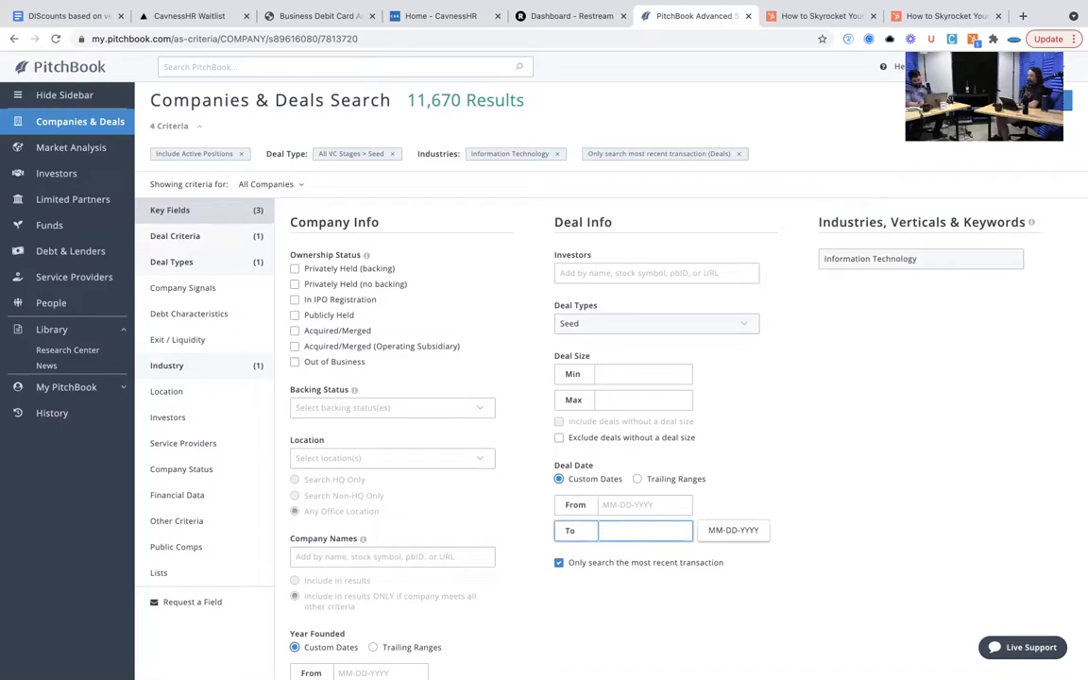
pyautogui.write('20')
pyautogui.press('Return')
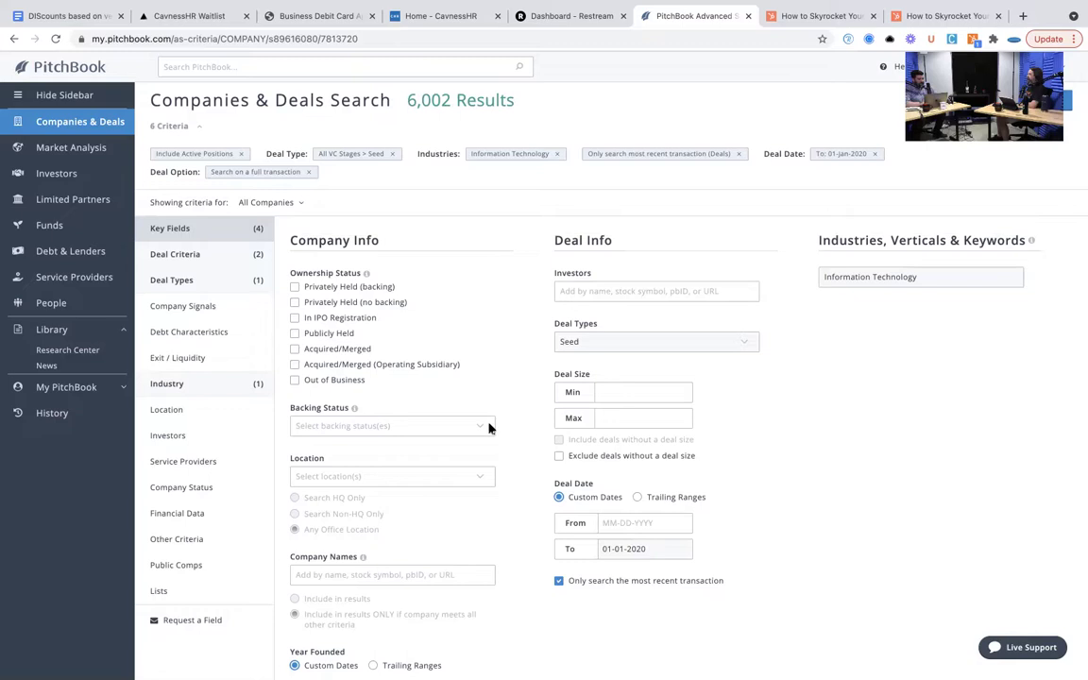
# - Restrict locations to US headquarters only (2,324 results) and reopen the full industries list
pyautogui.click(439, 480)
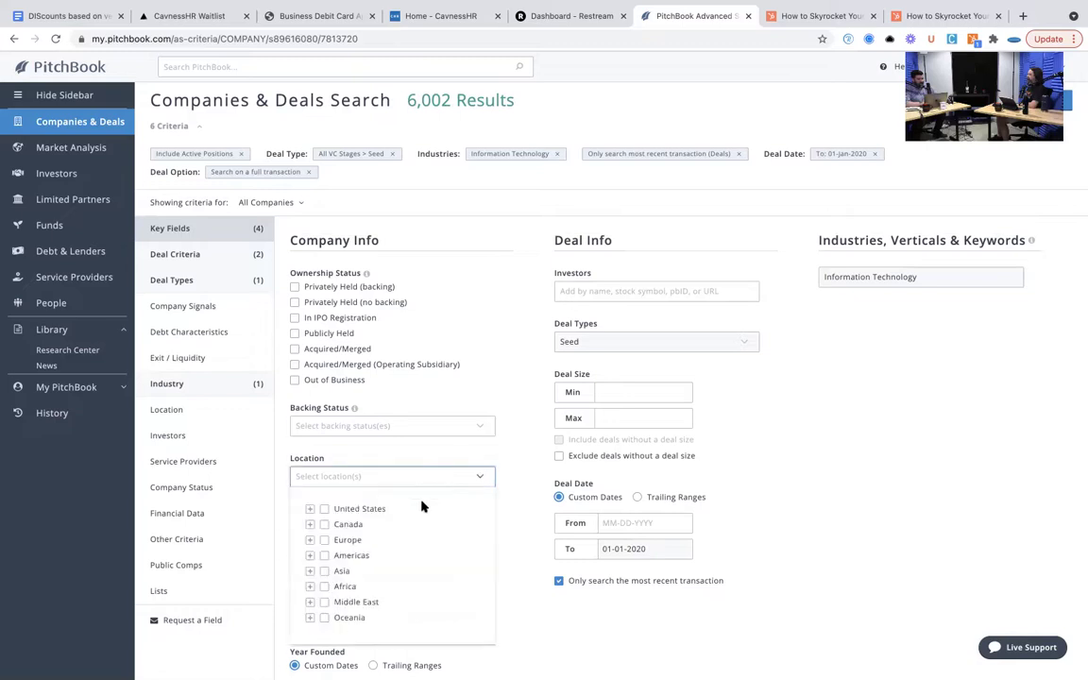
pyautogui.click(368, 511)
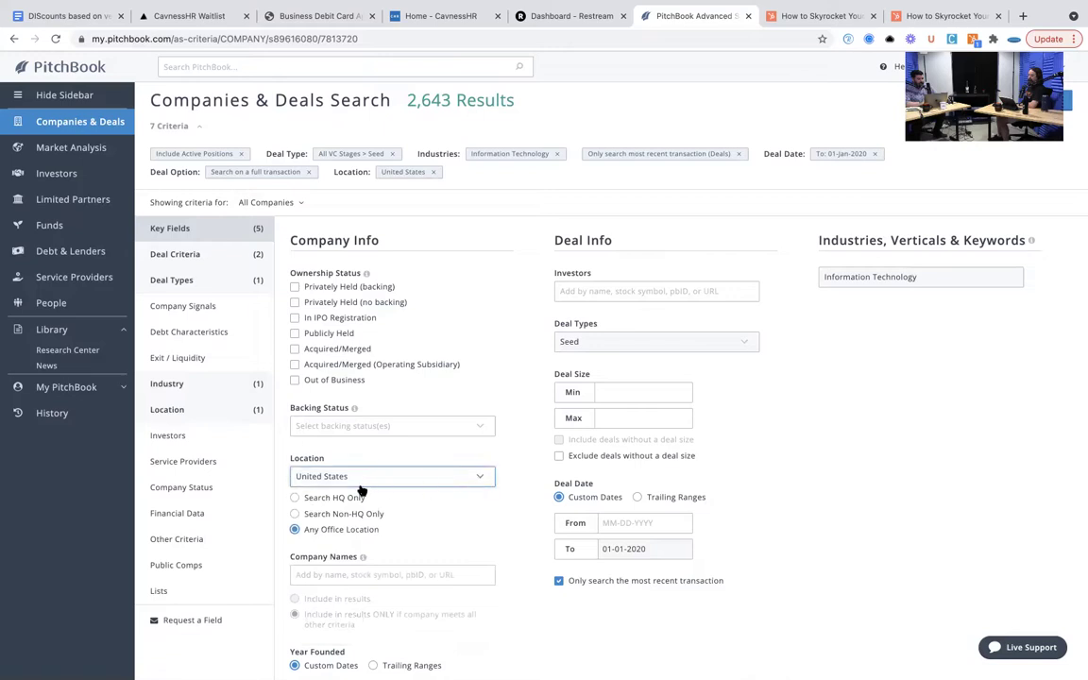
pyautogui.click(353, 497)
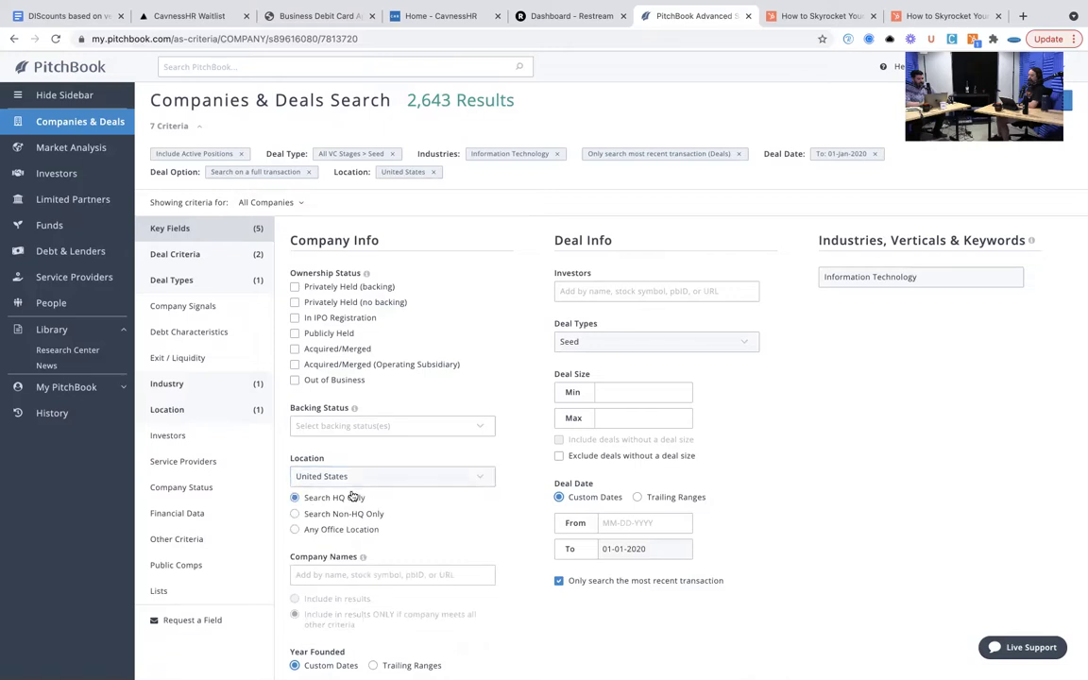
pyautogui.click(933, 274)
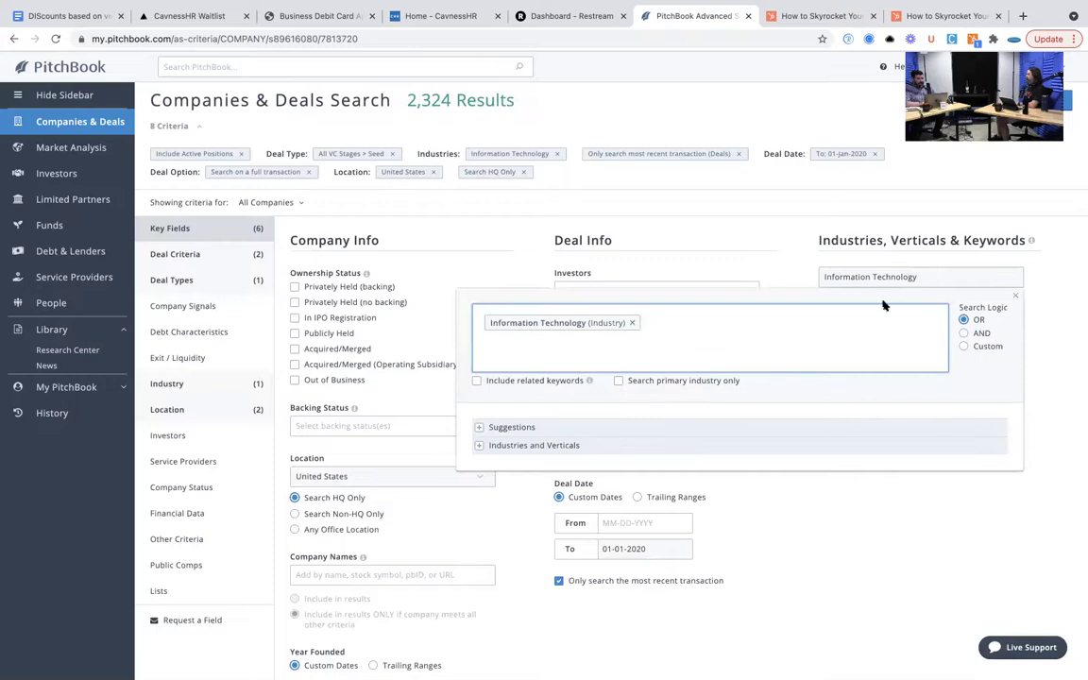
pyautogui.click(623, 445)
# - Swap the Information Technology industry for the 54. SaaS vertical and view the 646 results
pyautogui.click(507, 554)
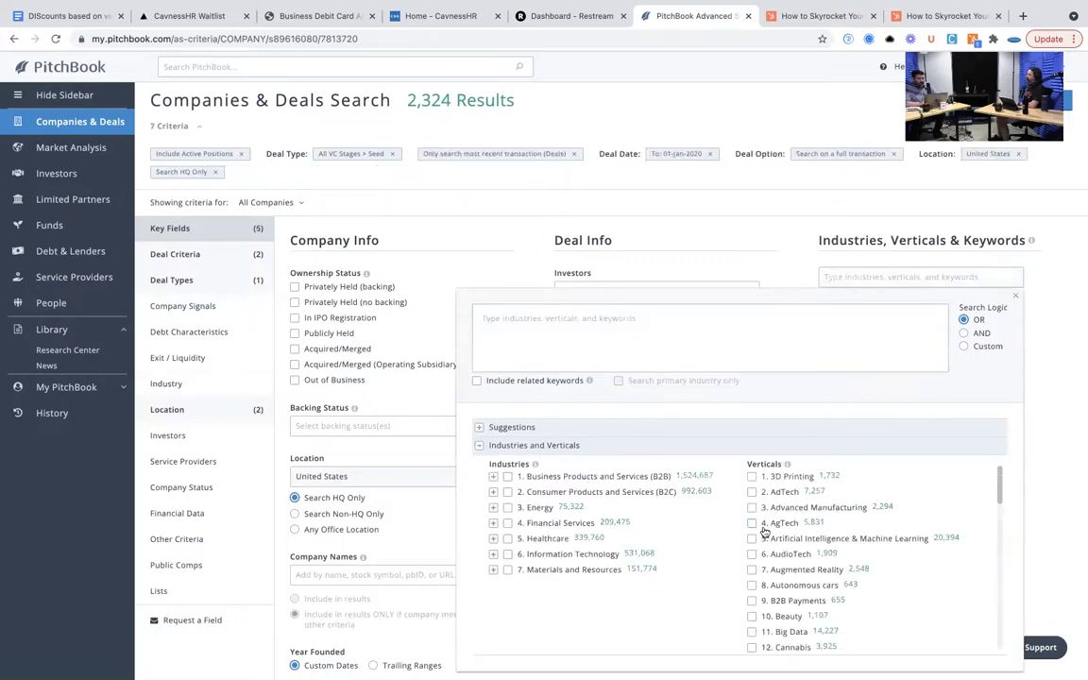
pyautogui.scroll(-10, 809, 557)
pyautogui.scroll(-4, 808, 558)
pyautogui.moveTo(810, 557)
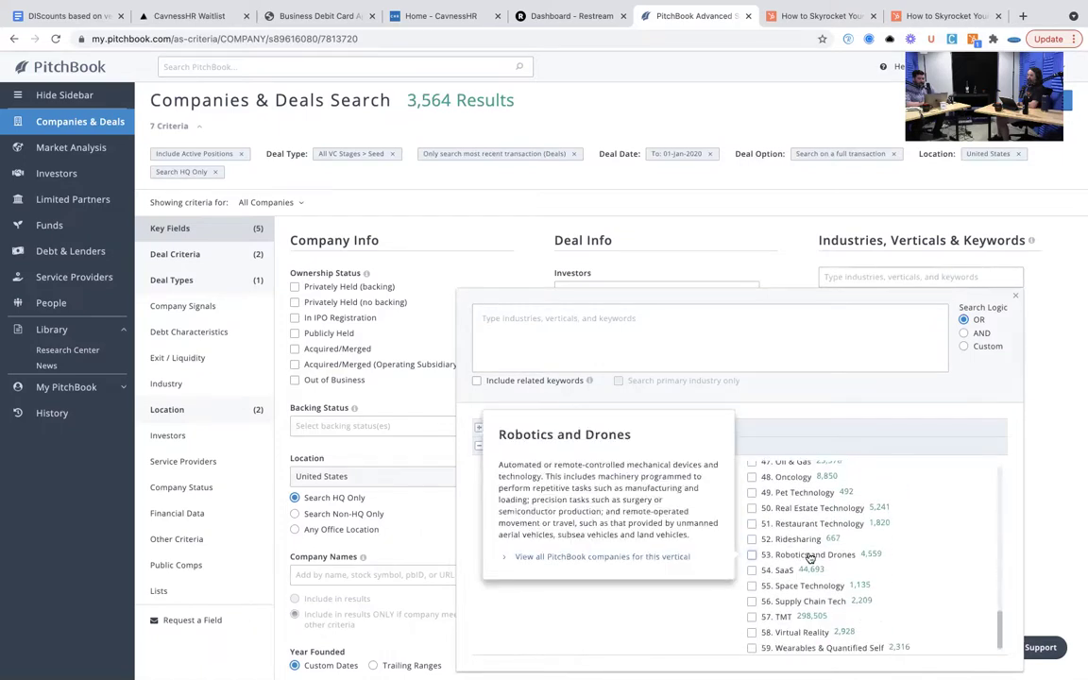
pyautogui.click(752, 569)
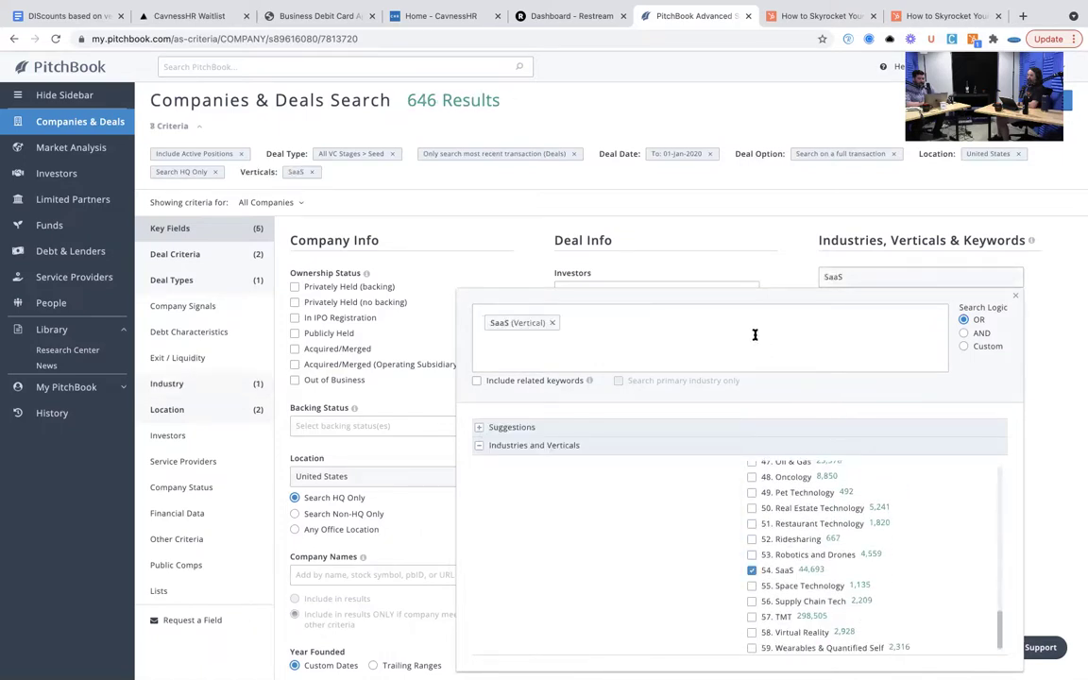
pyautogui.click(740, 258)
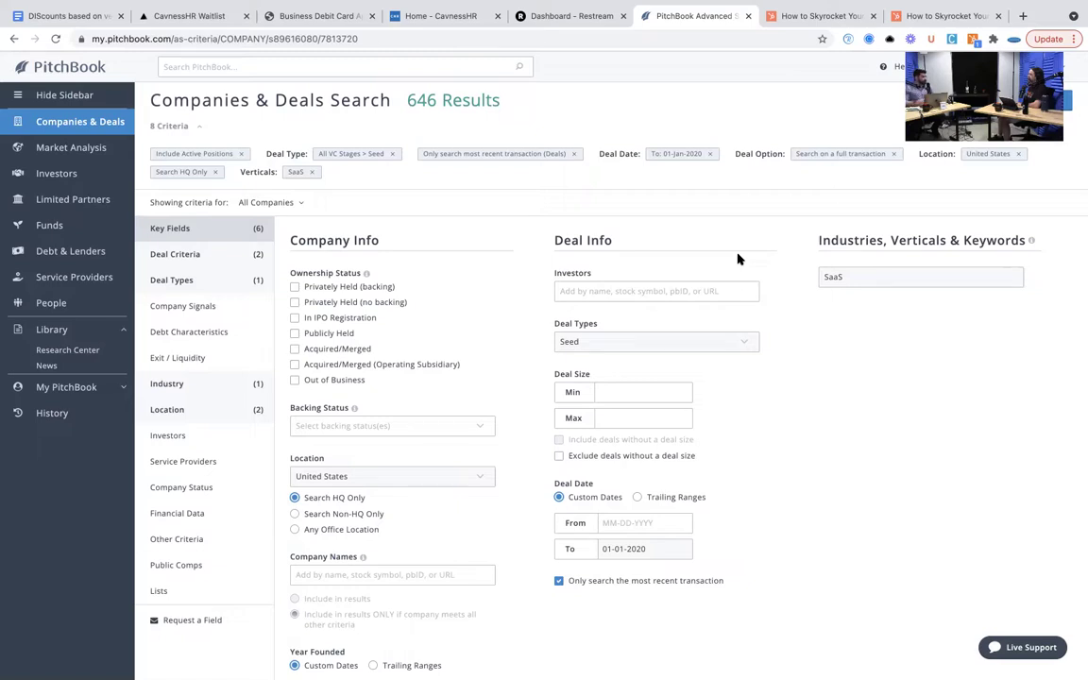
pyautogui.click(1070, 101)
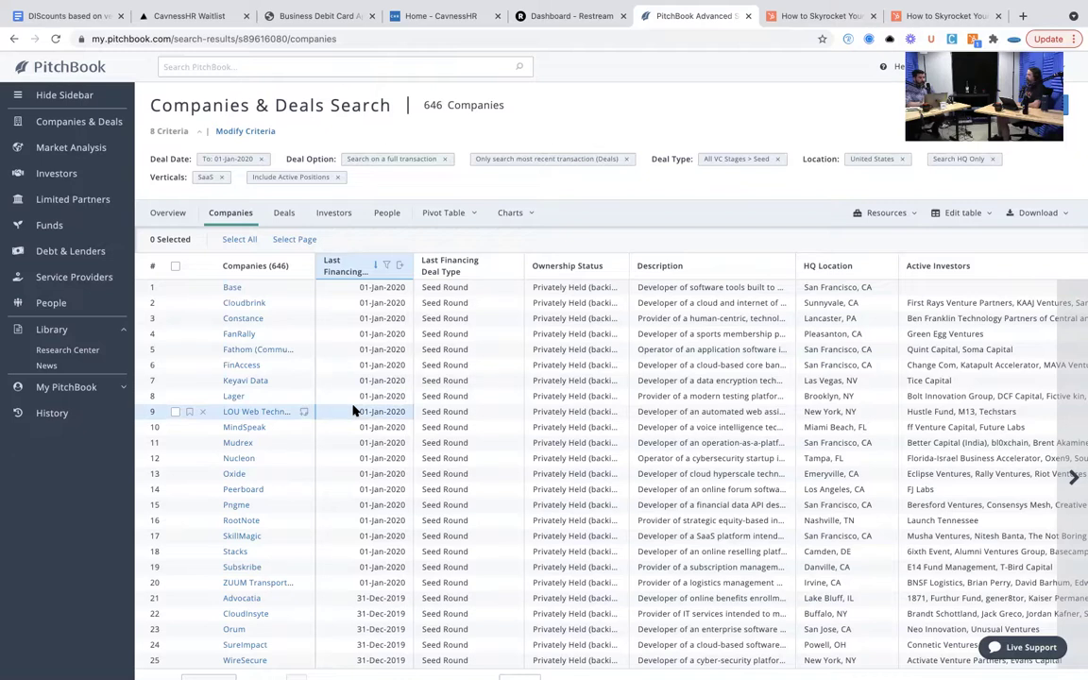
# - Glance at the Base company profile, then list the 646 results as deals ranked by pre-money valuation
pyautogui.click(232, 291)
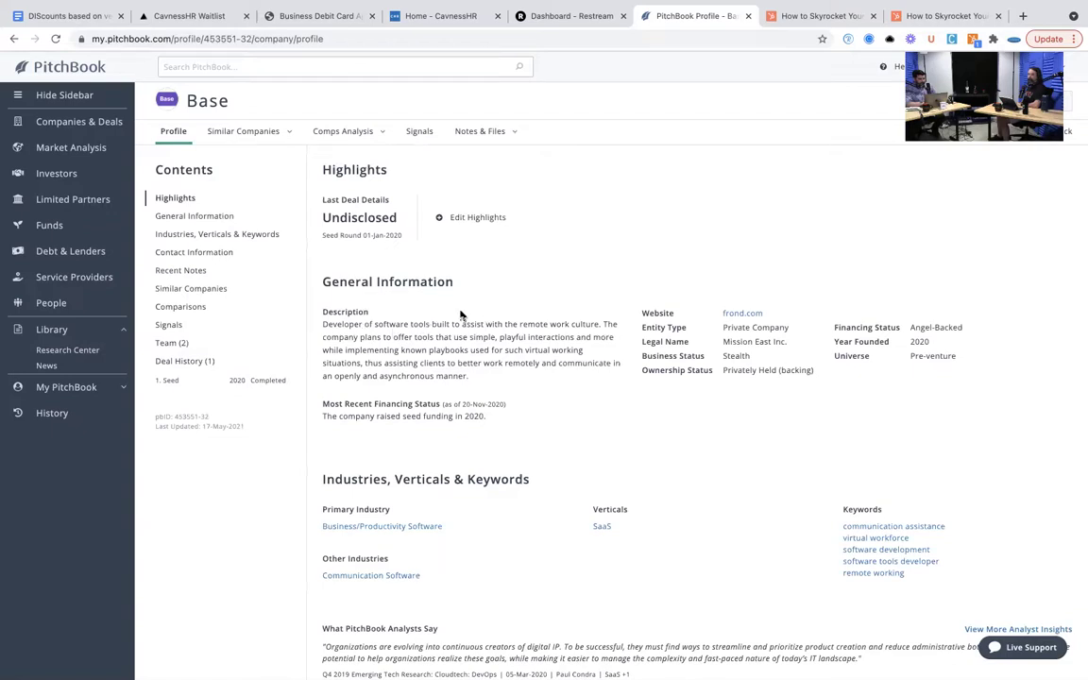
pyautogui.click(11, 40)
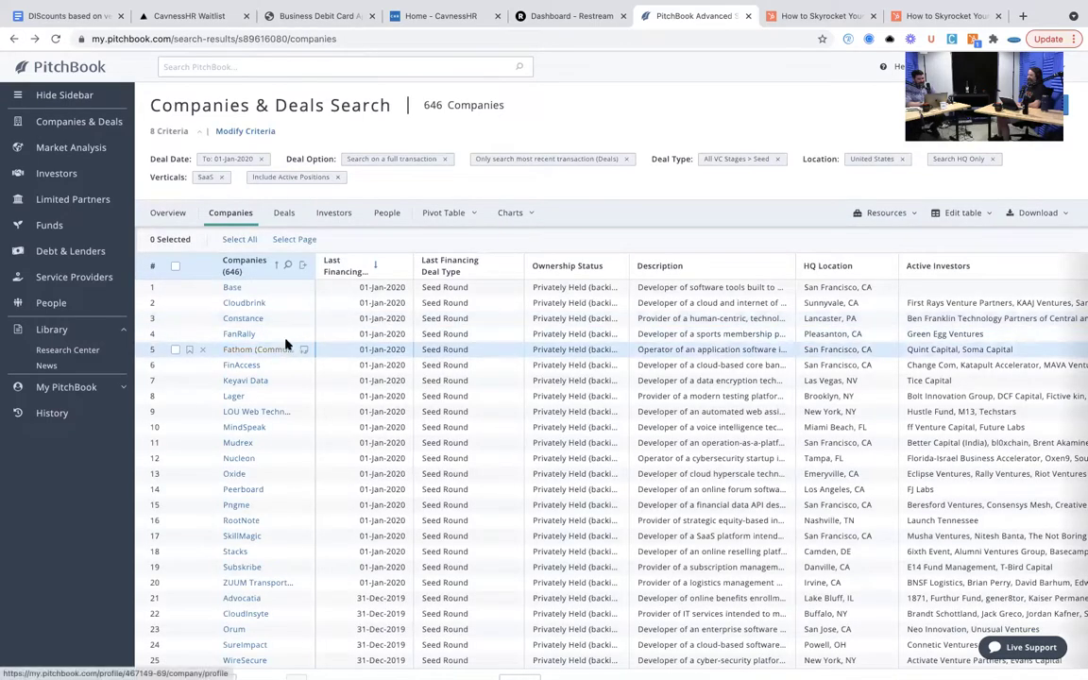
pyautogui.click(282, 218)
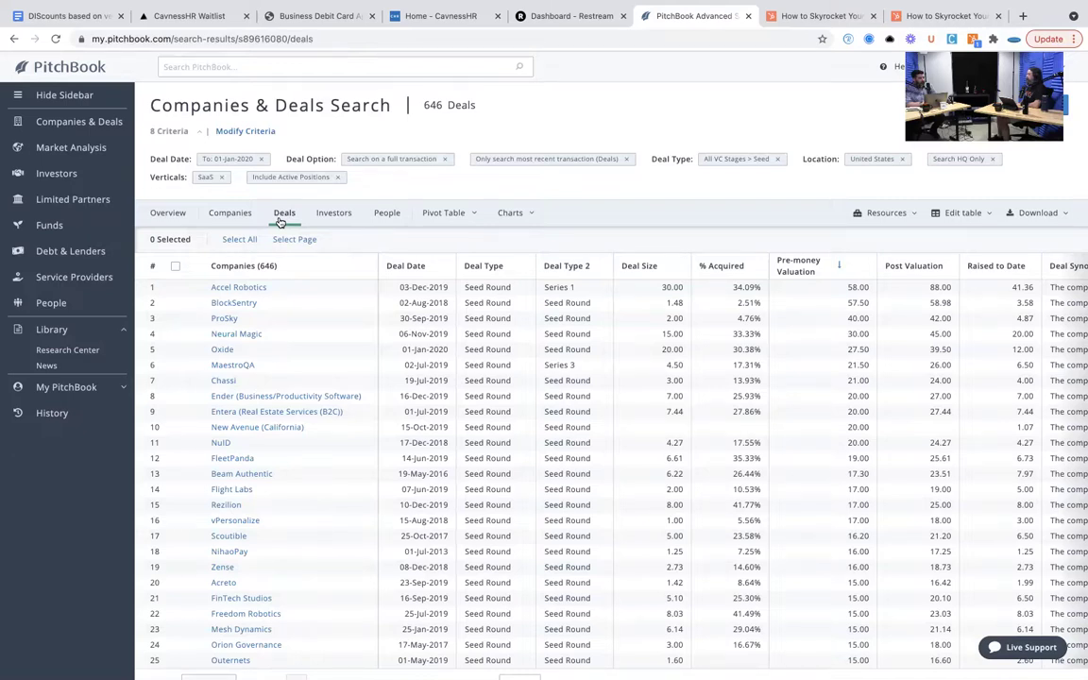
# - Open Accel Robotics' deal history and expand the investors in its December 2019 seed round
pyautogui.click(247, 289)
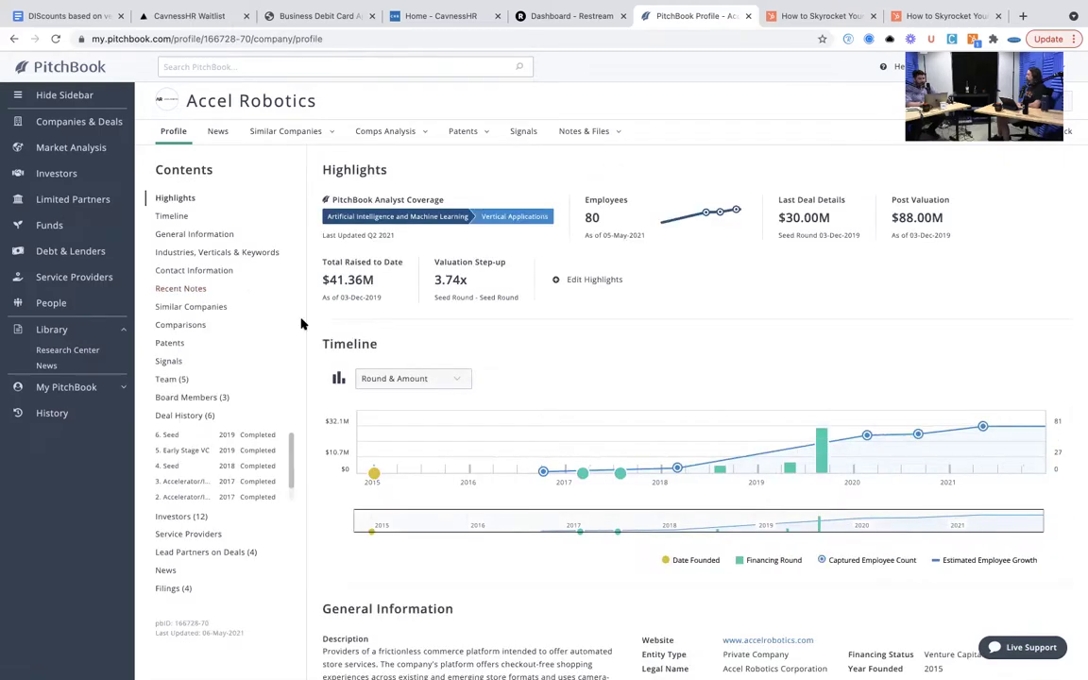
pyautogui.click(208, 422)
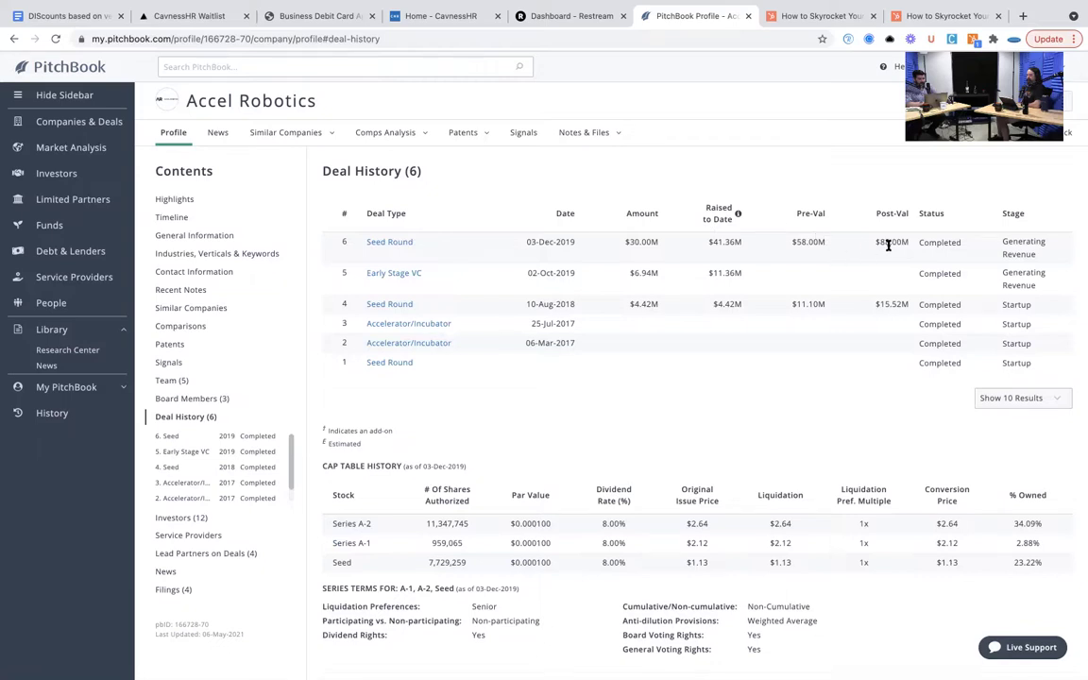
pyautogui.scroll(-2, 855, 268)
pyautogui.scroll(-6, 857, 266)
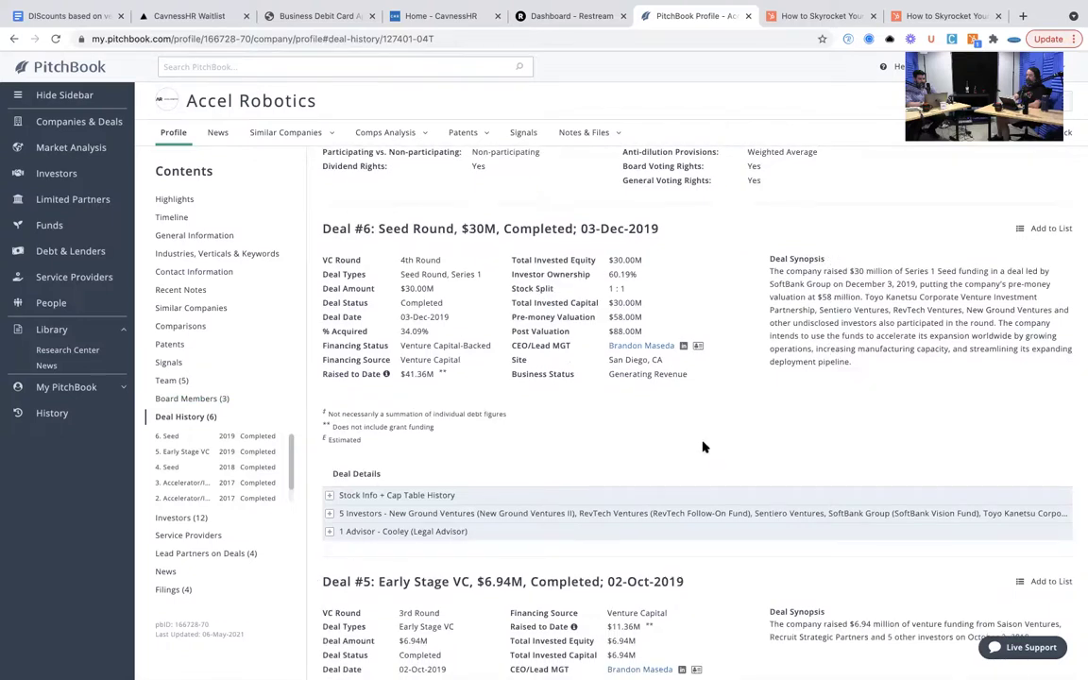
pyautogui.click(647, 517)
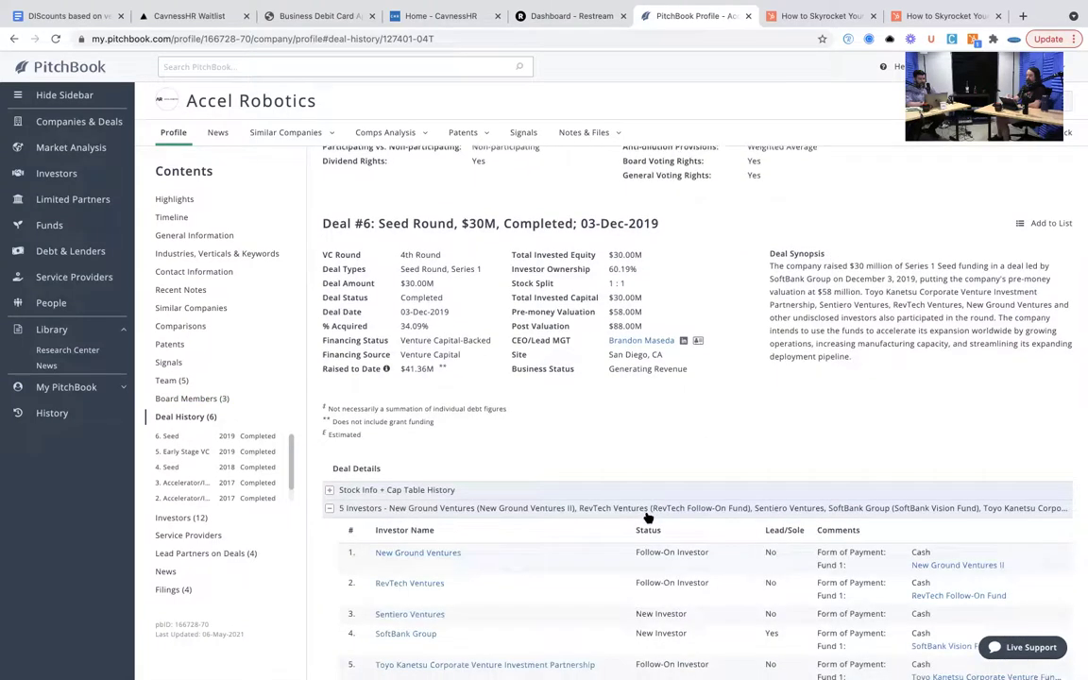
# - Review the five seed-round investors and jump to the team section
pyautogui.scroll(-3, 647, 517)
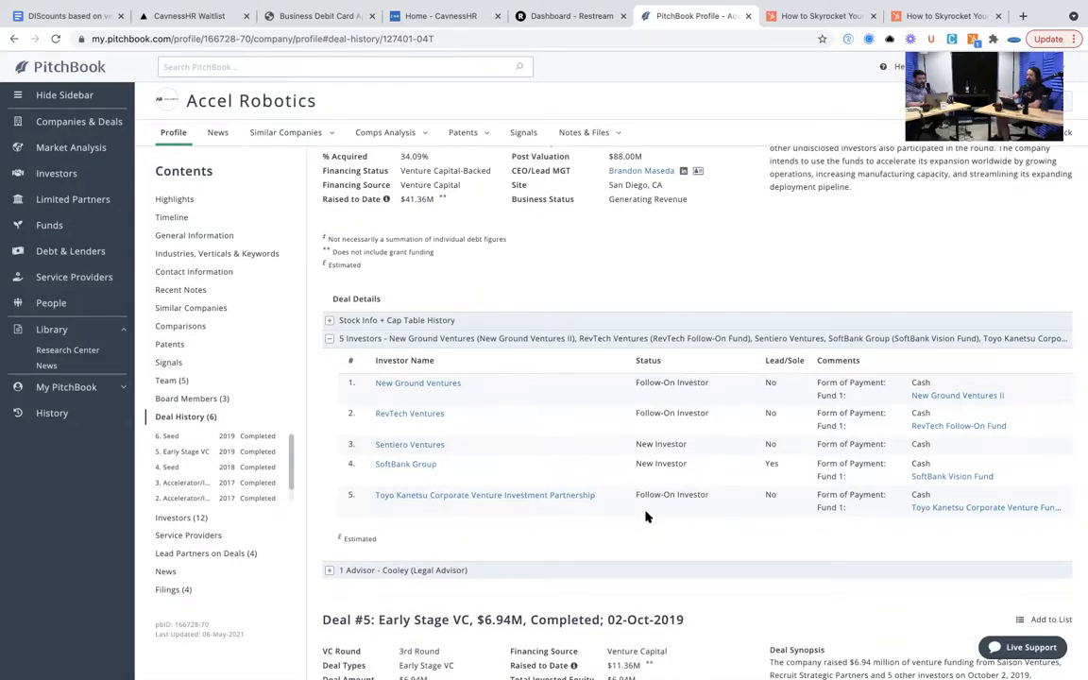
pyautogui.scroll(-1, 647, 517)
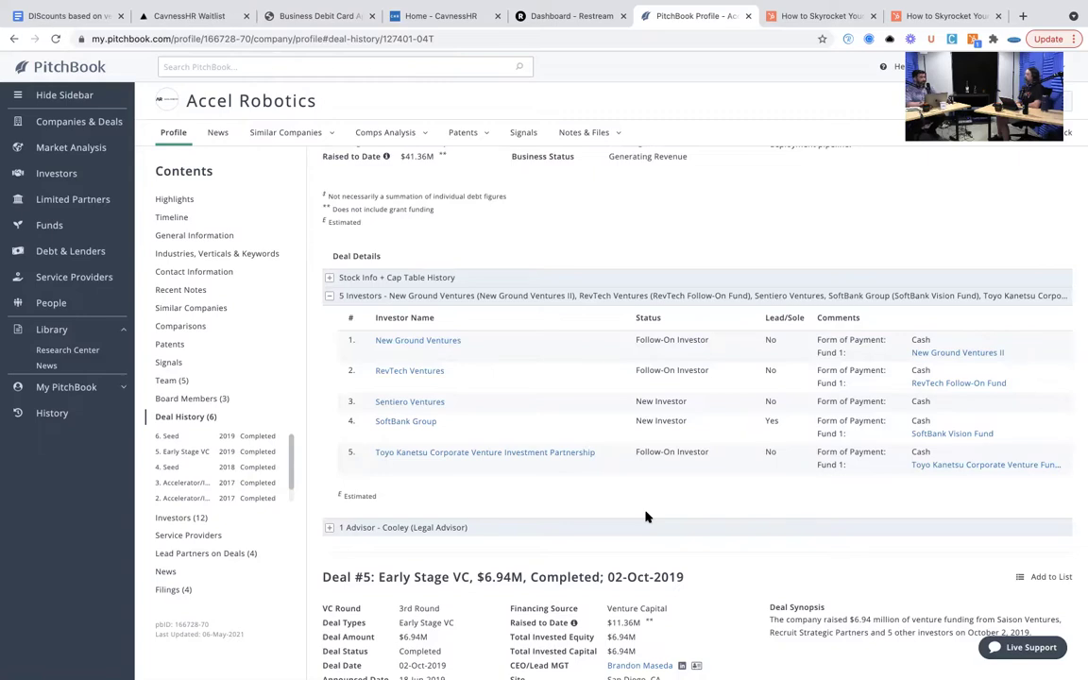
pyautogui.scroll(1, 646, 517)
pyautogui.click(172, 382)
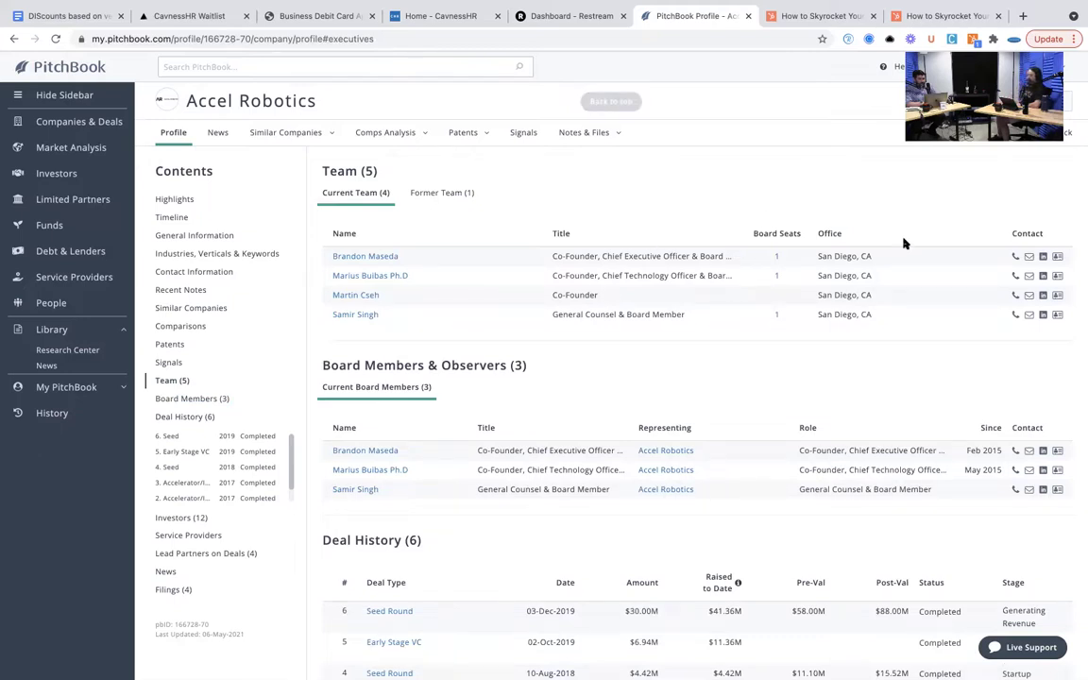
# - Show Accel Robotics' Patents tab with its 18 patents and select them all
pyautogui.moveTo(1029, 256)
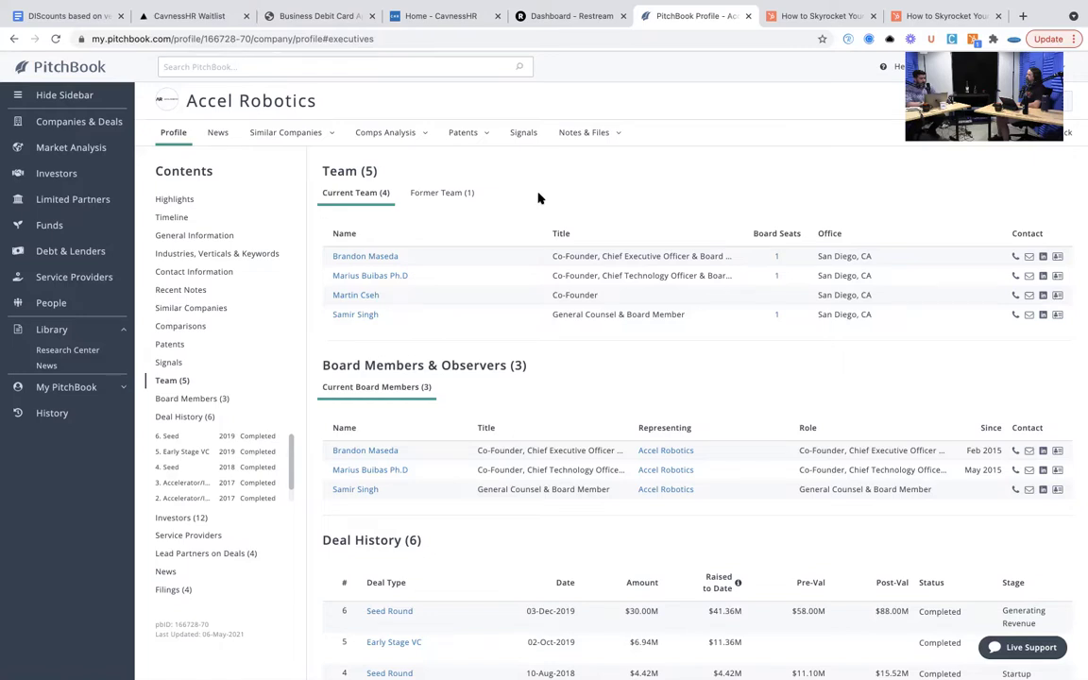
pyautogui.click(457, 137)
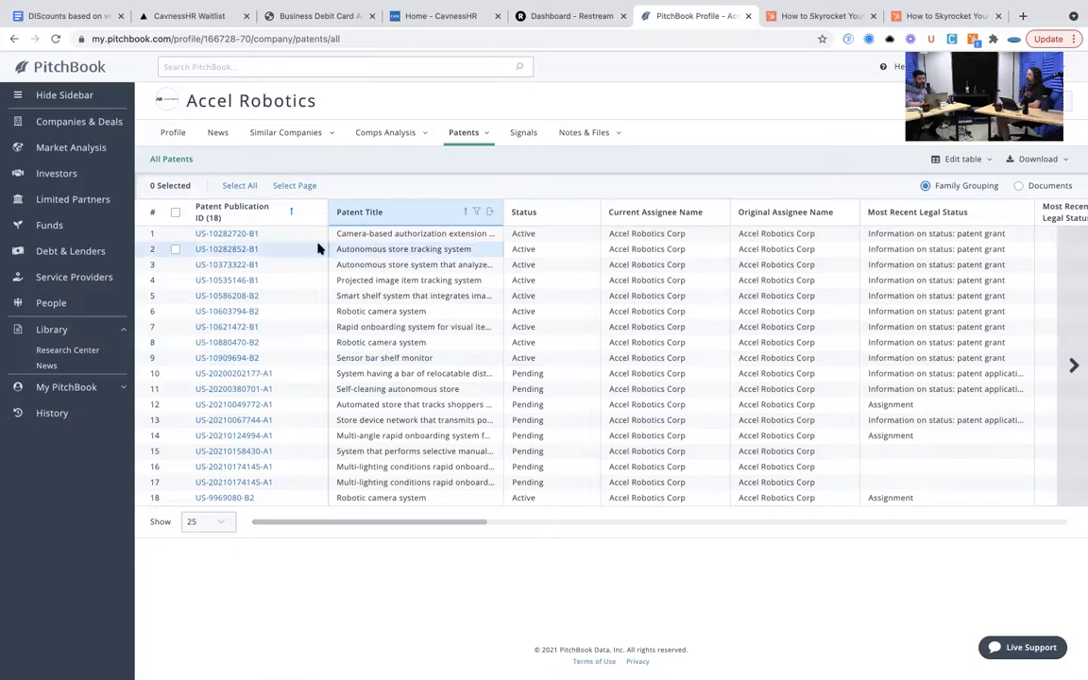
pyautogui.click(242, 187)
# - Clear the patent selection, return to the Profile tab, and show Vertical Applications analyst coverage
pyautogui.click(248, 187)
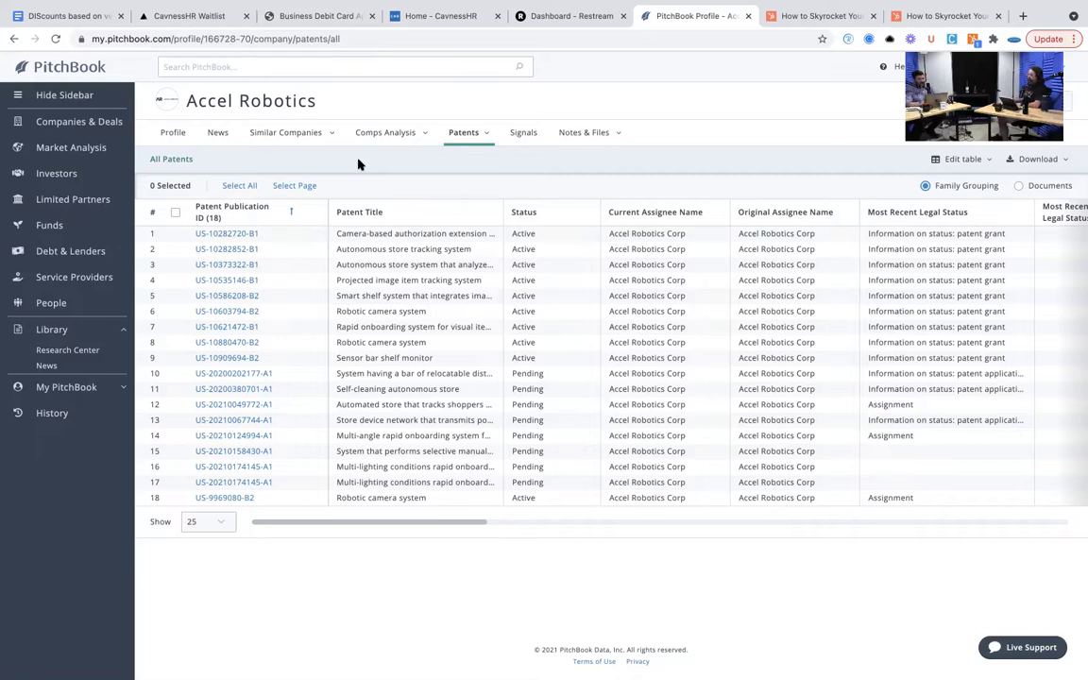
pyautogui.click(175, 133)
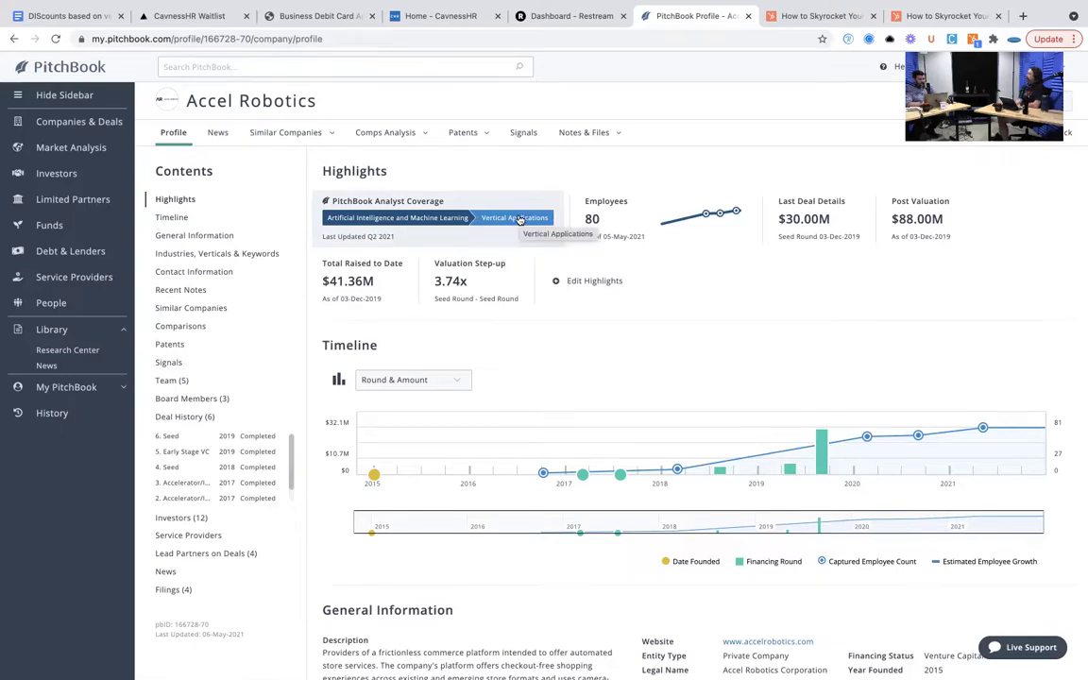
pyautogui.click(519, 218)
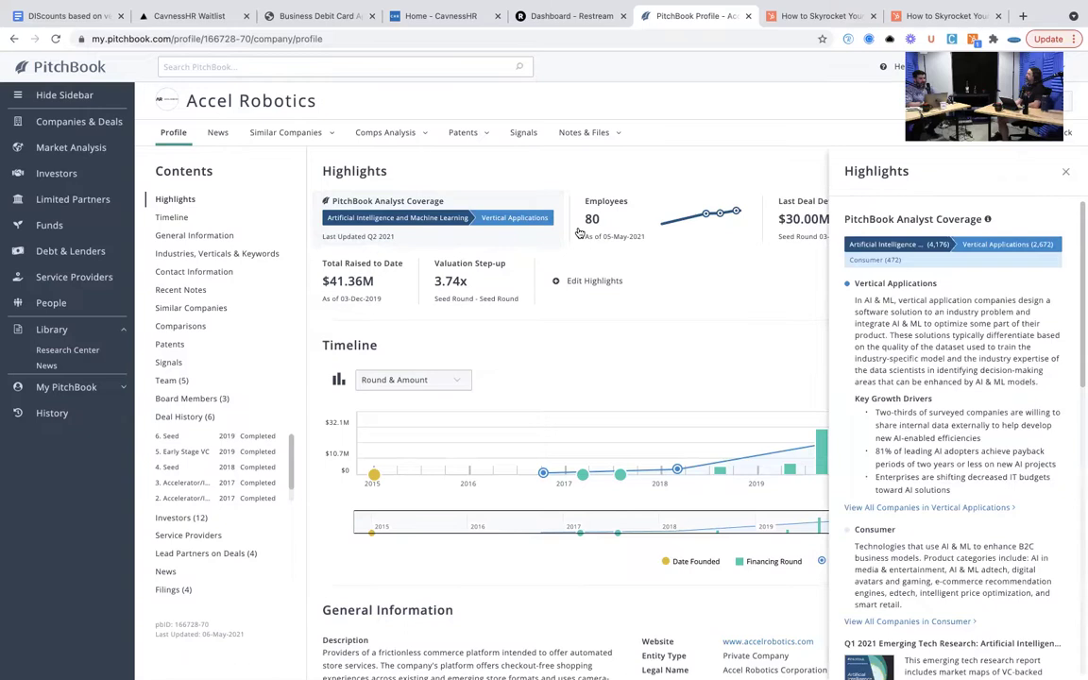